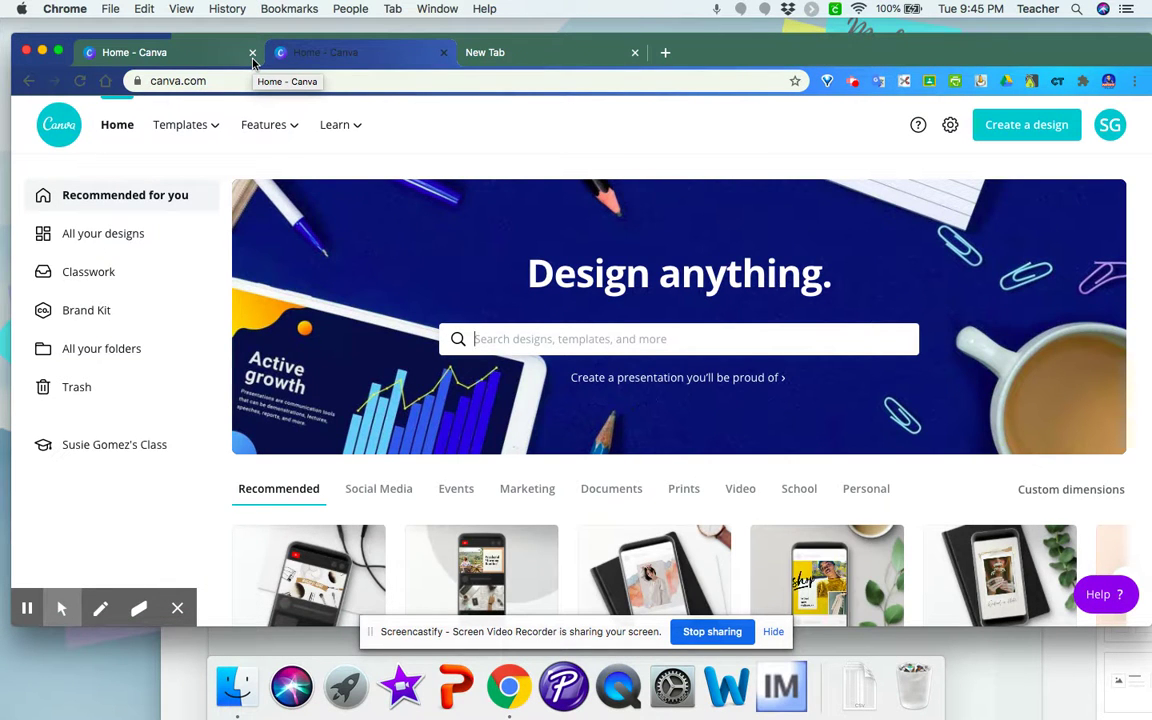
# Step: Create a new Canva design with custom dimensions of 1920 × 1080 pixels
pyautogui.moveTo(334, 124)
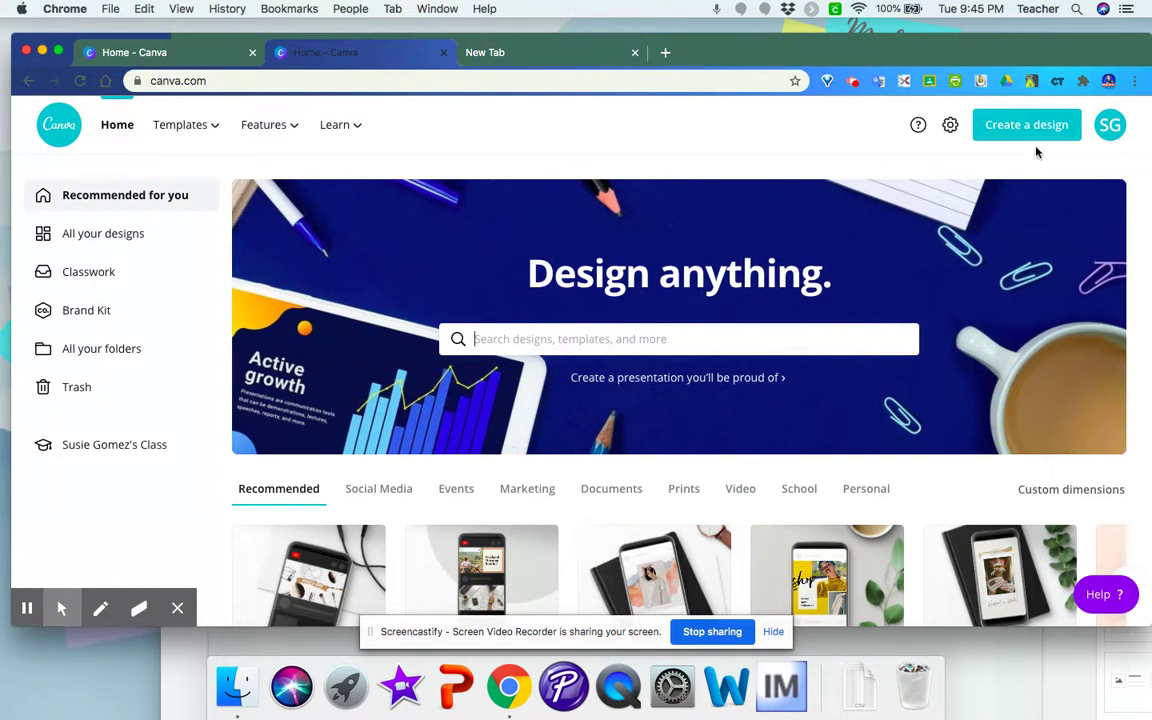
pyautogui.click(993, 156)
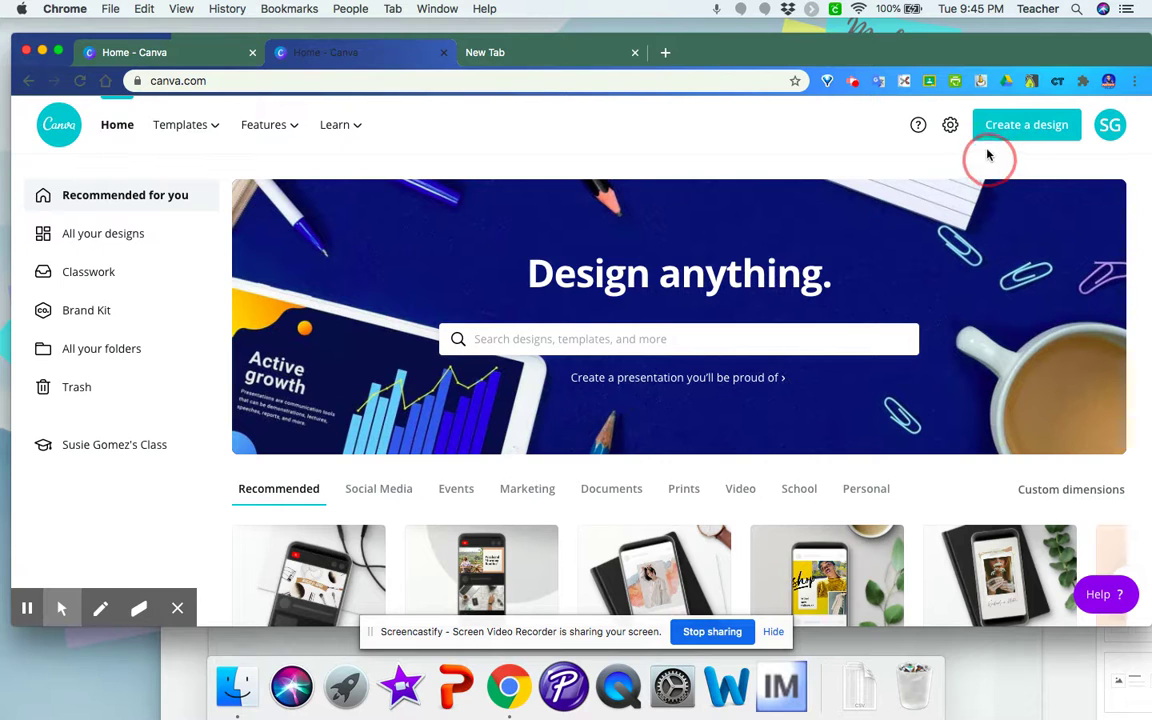
pyautogui.click(1006, 127)
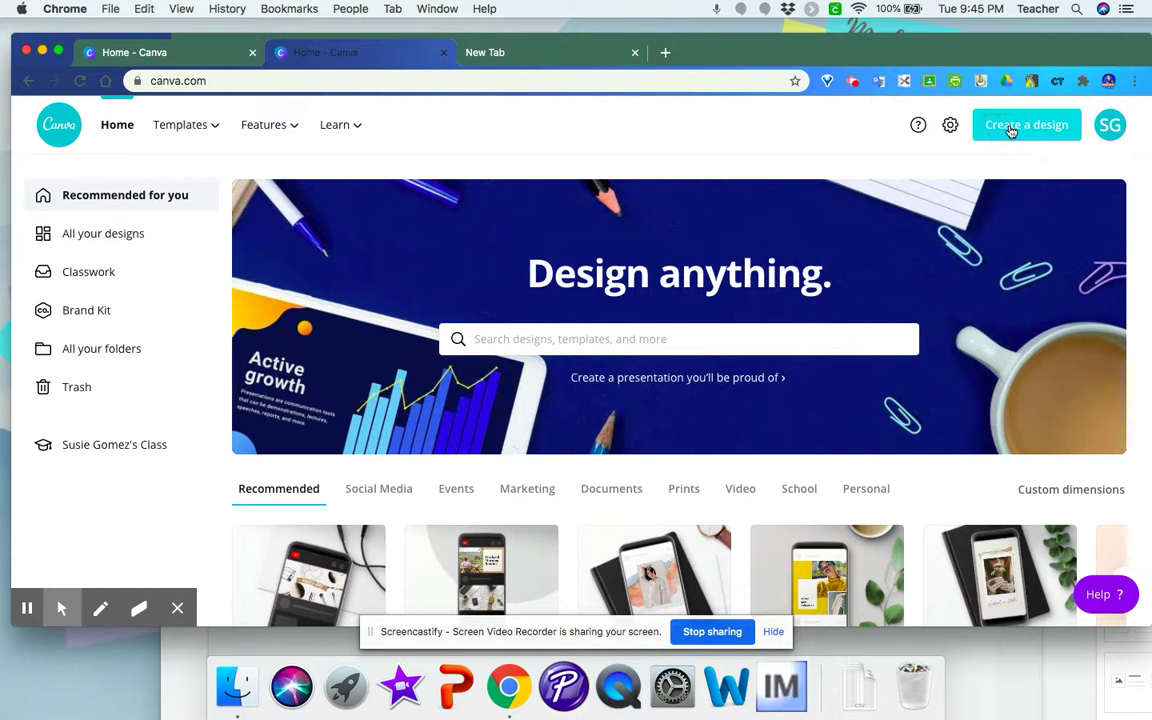
pyautogui.click(1011, 130)
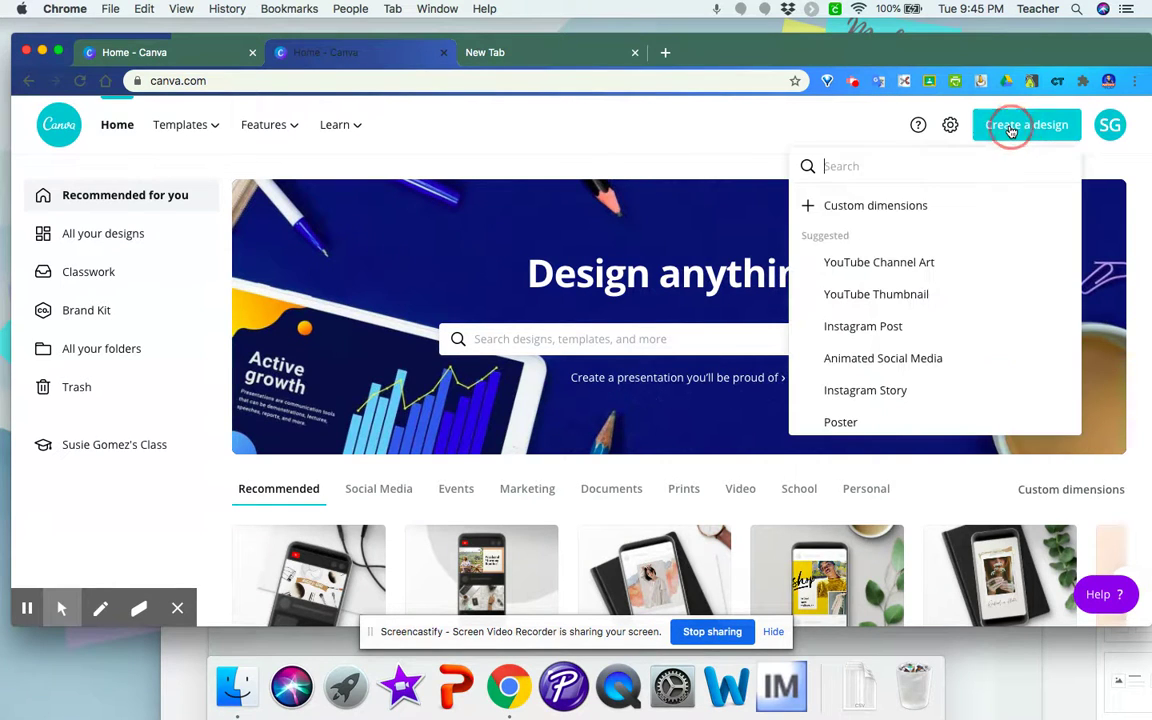
pyautogui.click(894, 213)
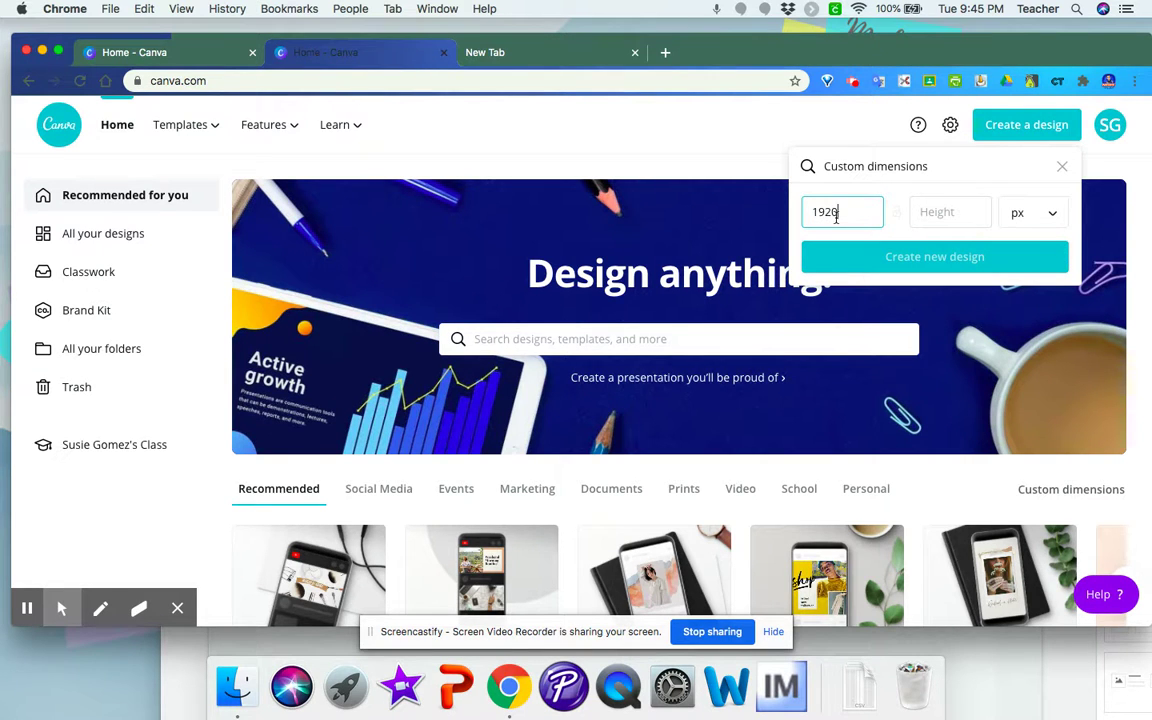
pyautogui.press('Tab')
pyautogui.write('1080')
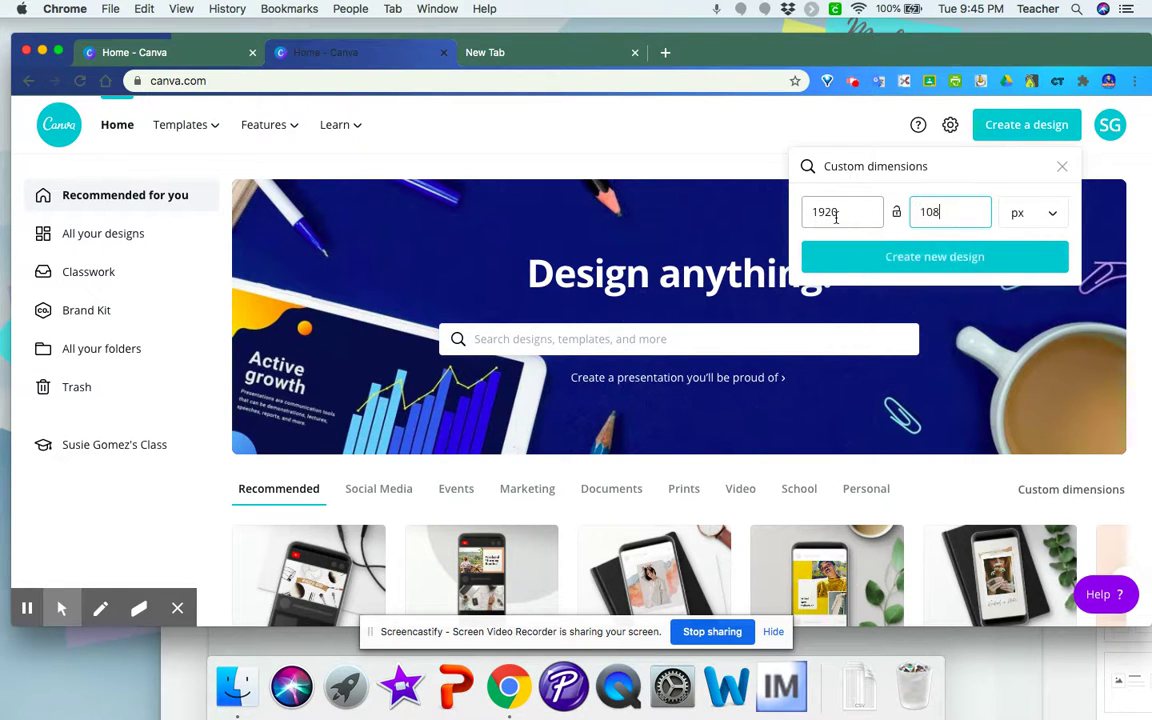
pyautogui.click(945, 264)
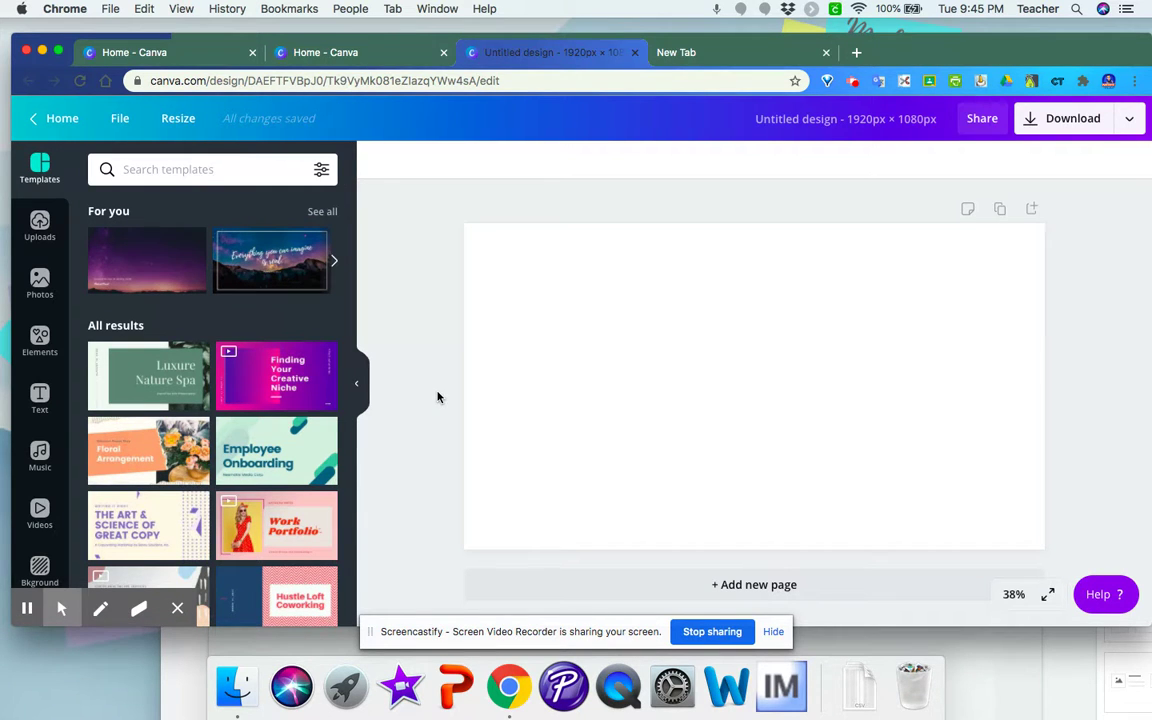
# Step: Apply the cream and brown Vintage Collection template's title page to the blank 1920 × 1080 design
pyautogui.scroll(-3, 300, 500)
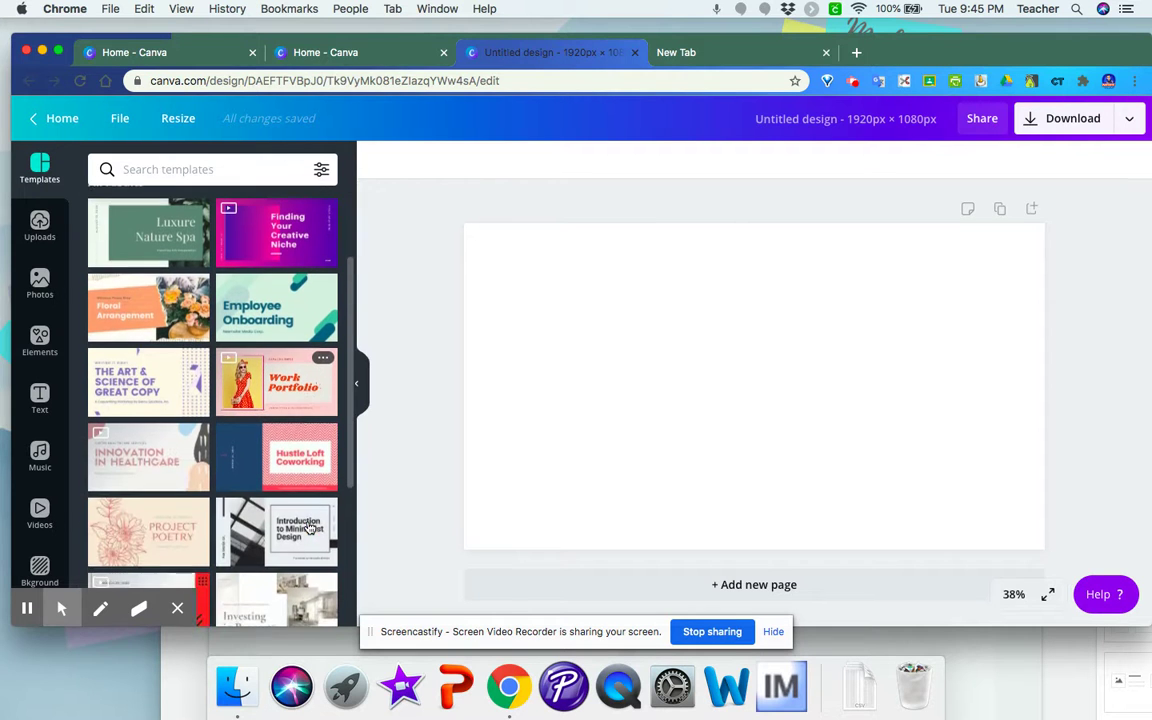
pyautogui.scroll(-1, 309, 528)
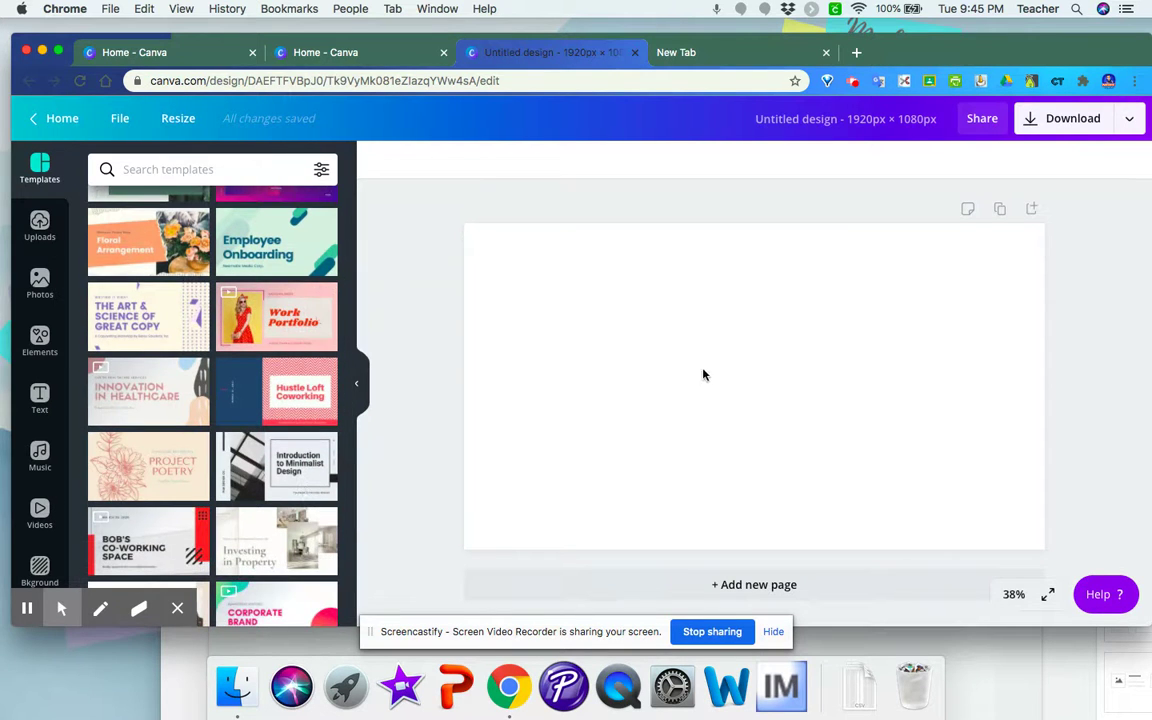
pyautogui.scroll(-5, 167, 506)
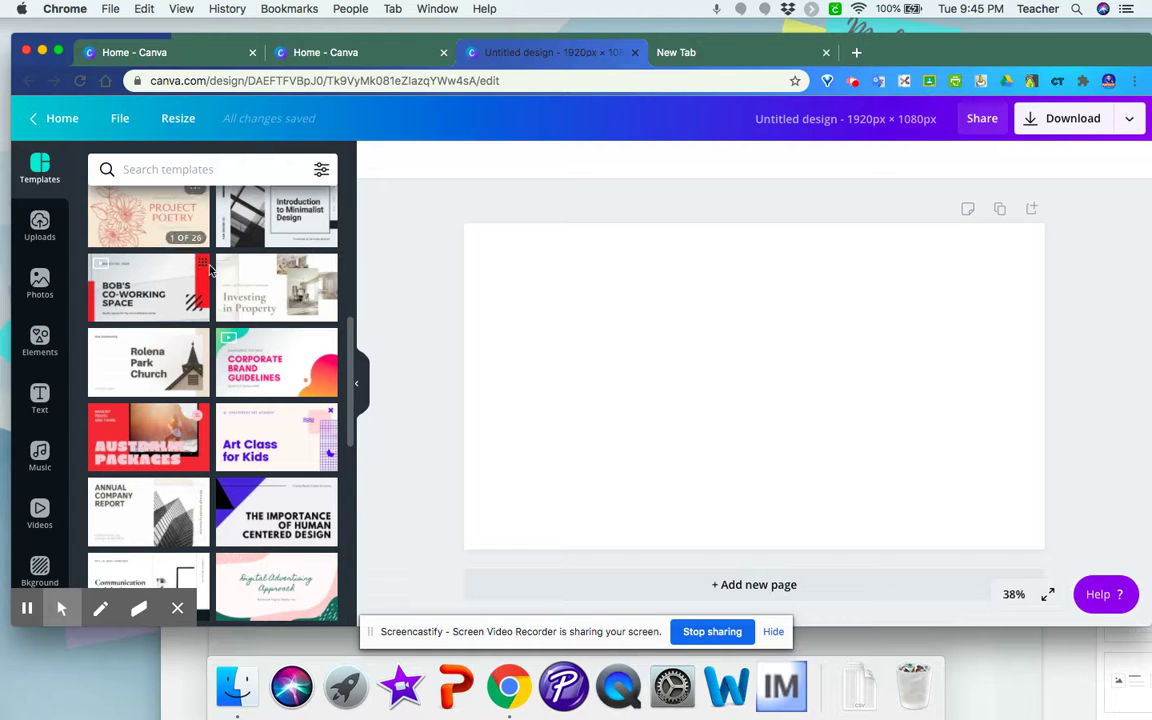
pyautogui.scroll(-7, 226, 423)
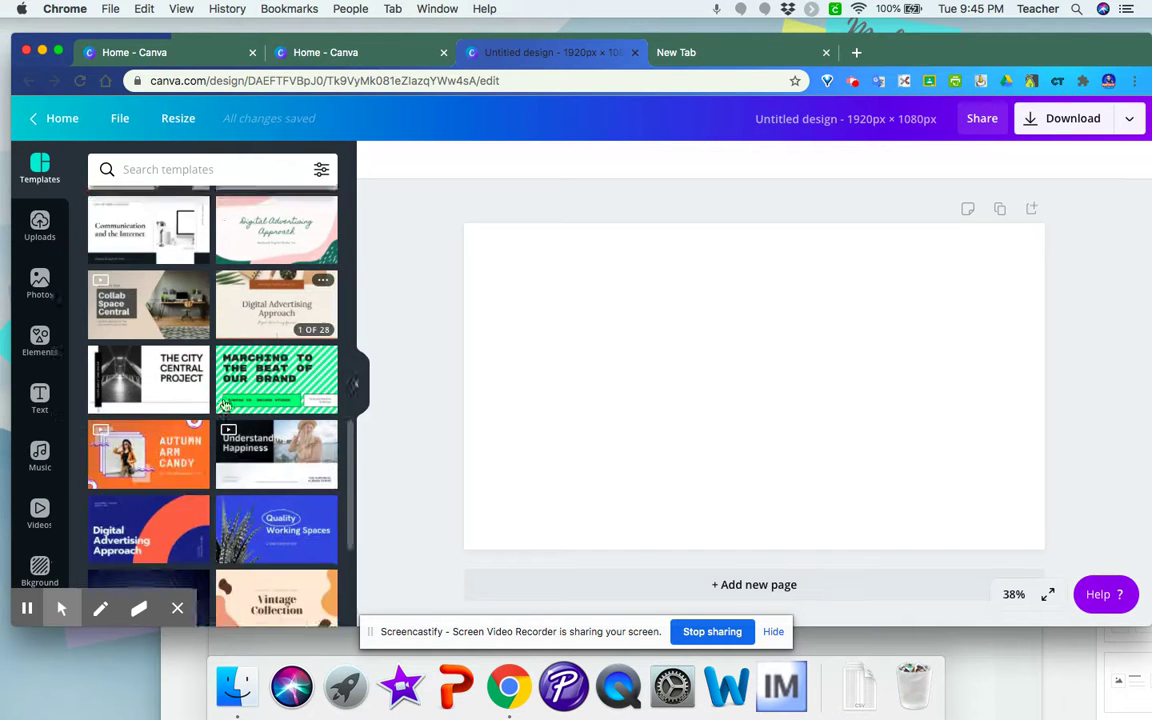
pyautogui.scroll(-3, 226, 423)
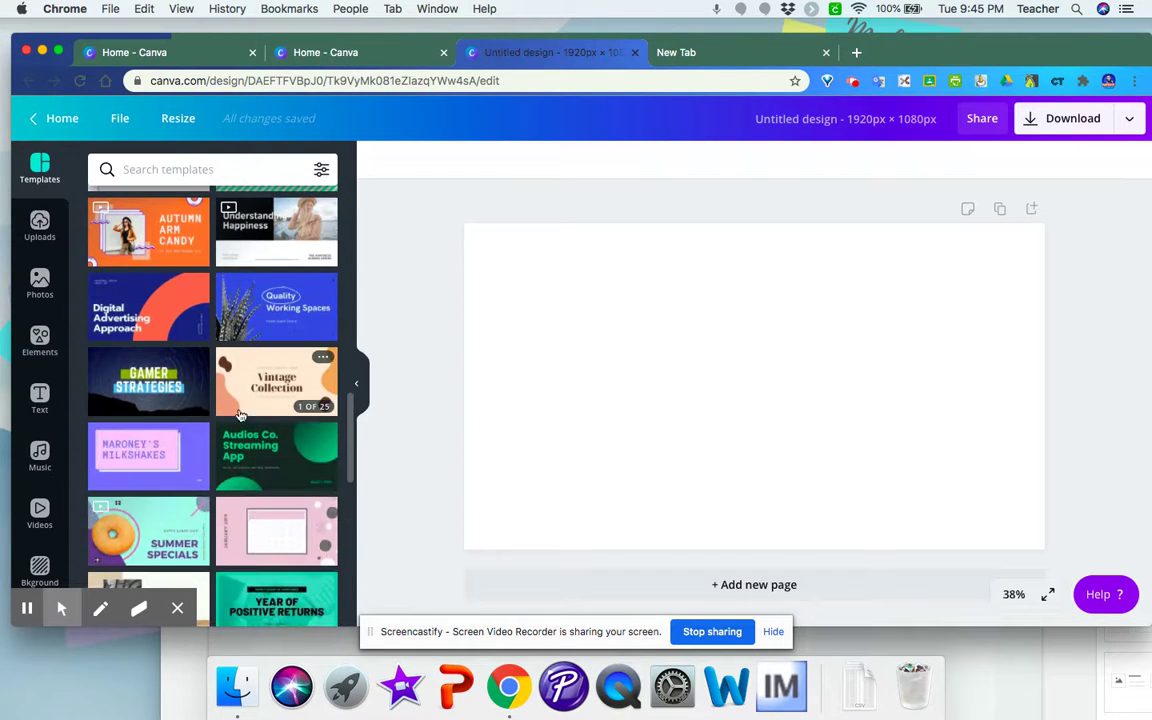
pyautogui.click(265, 400)
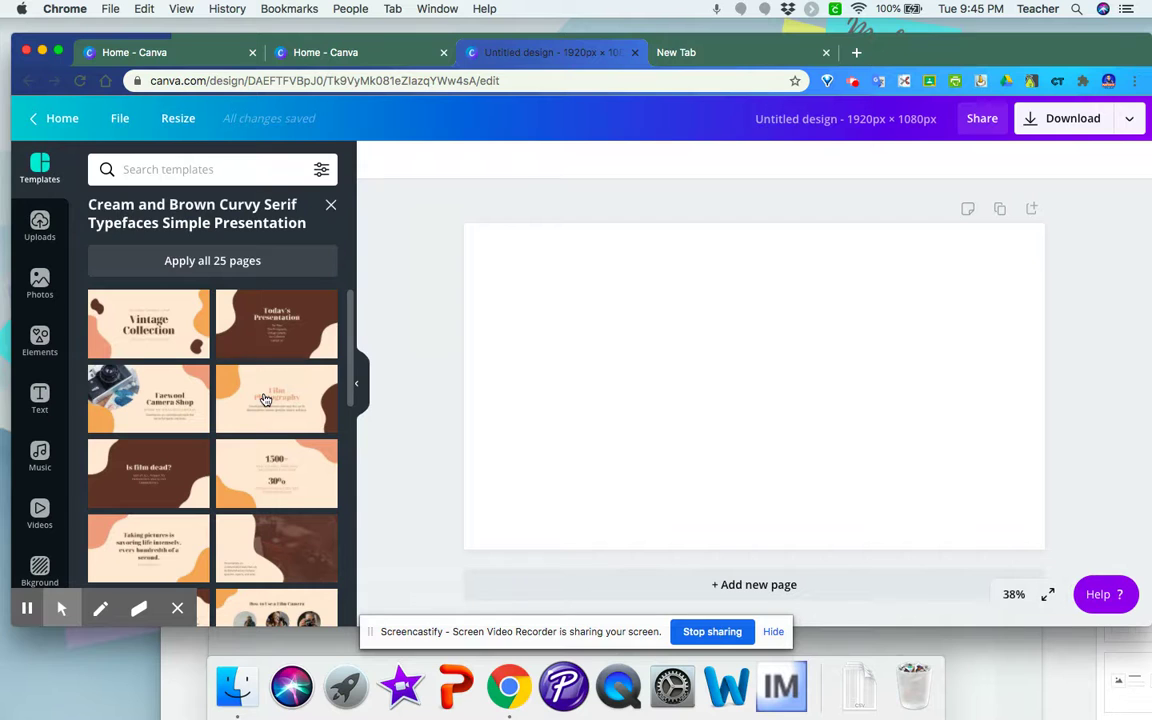
pyautogui.click(150, 298)
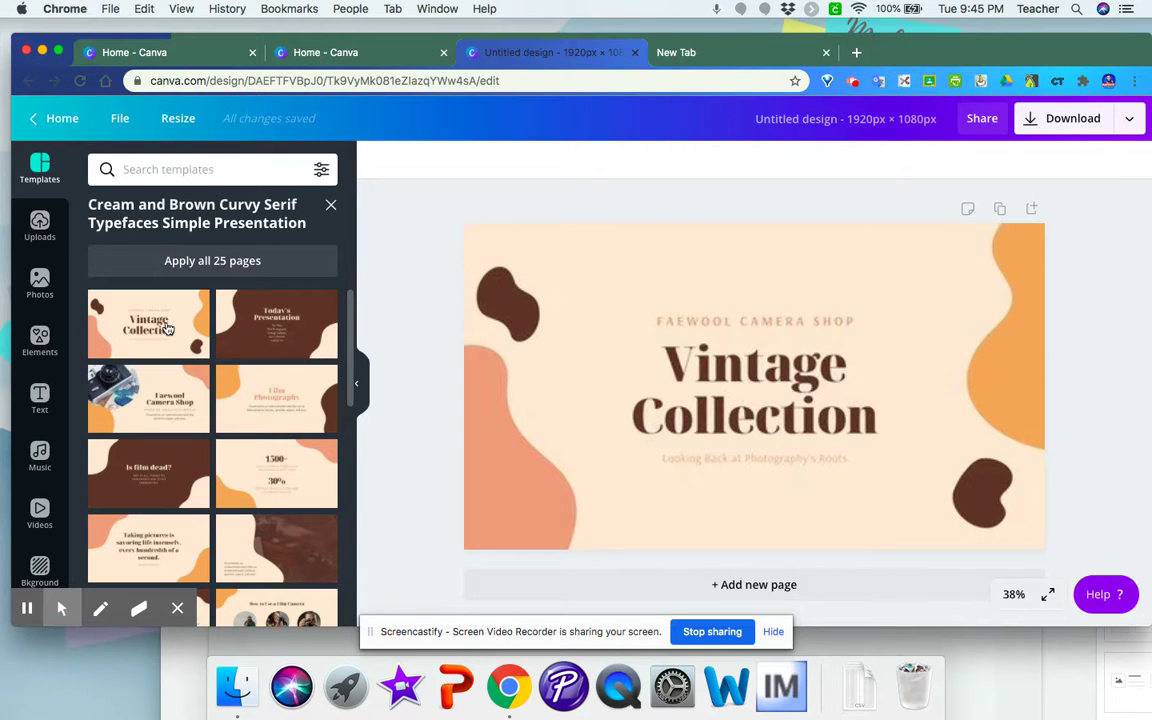
# Step: Replace the 'Vintage Collection' title with 'Welcome ELA 7'
pyautogui.click(761, 365)
pyautogui.click(770, 371)
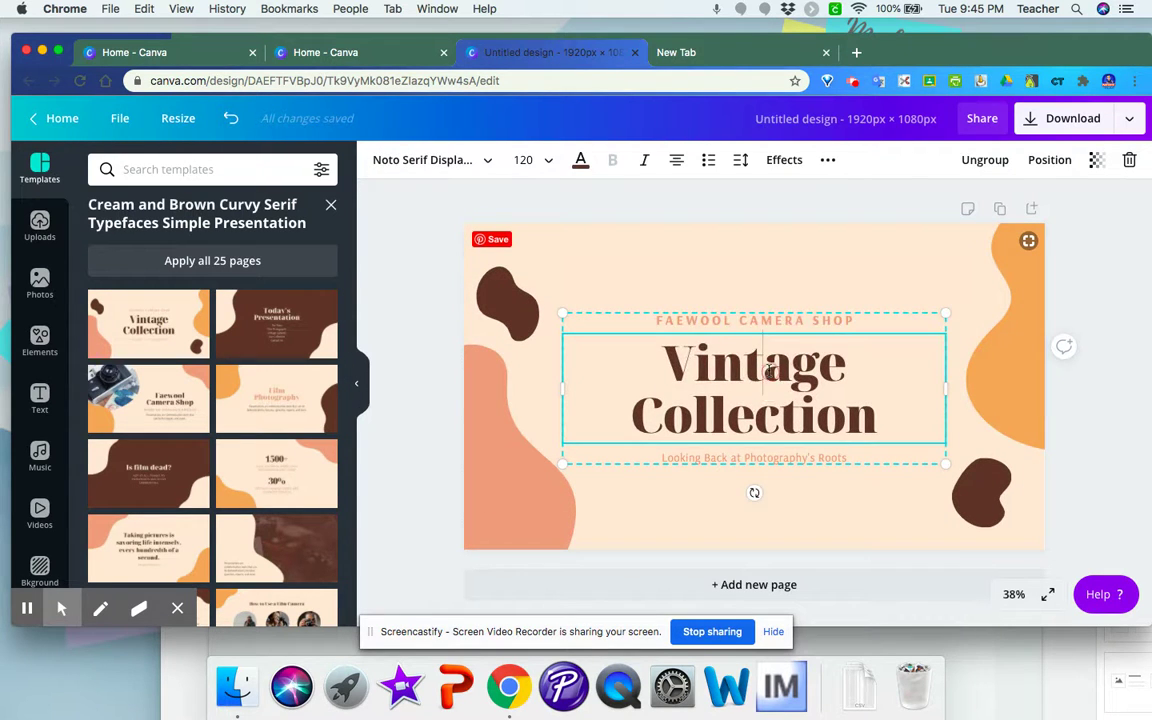
pyautogui.doubleClick(770, 371)
pyautogui.write('E')
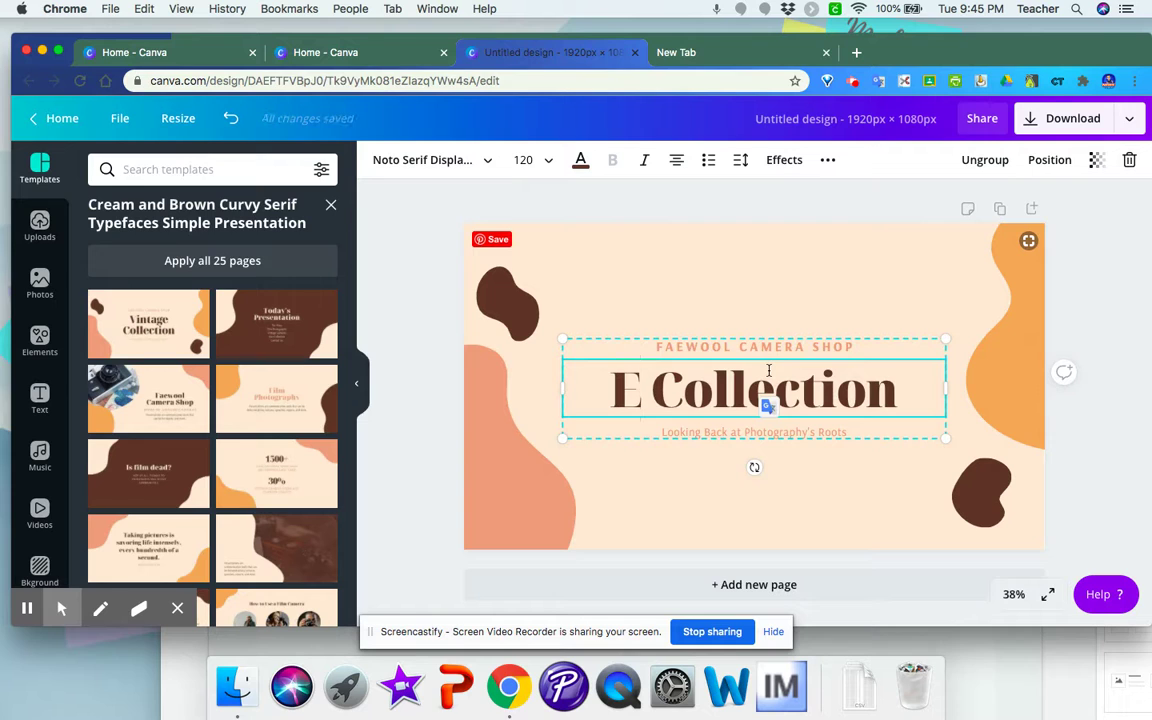
pyautogui.press('BackSpace')
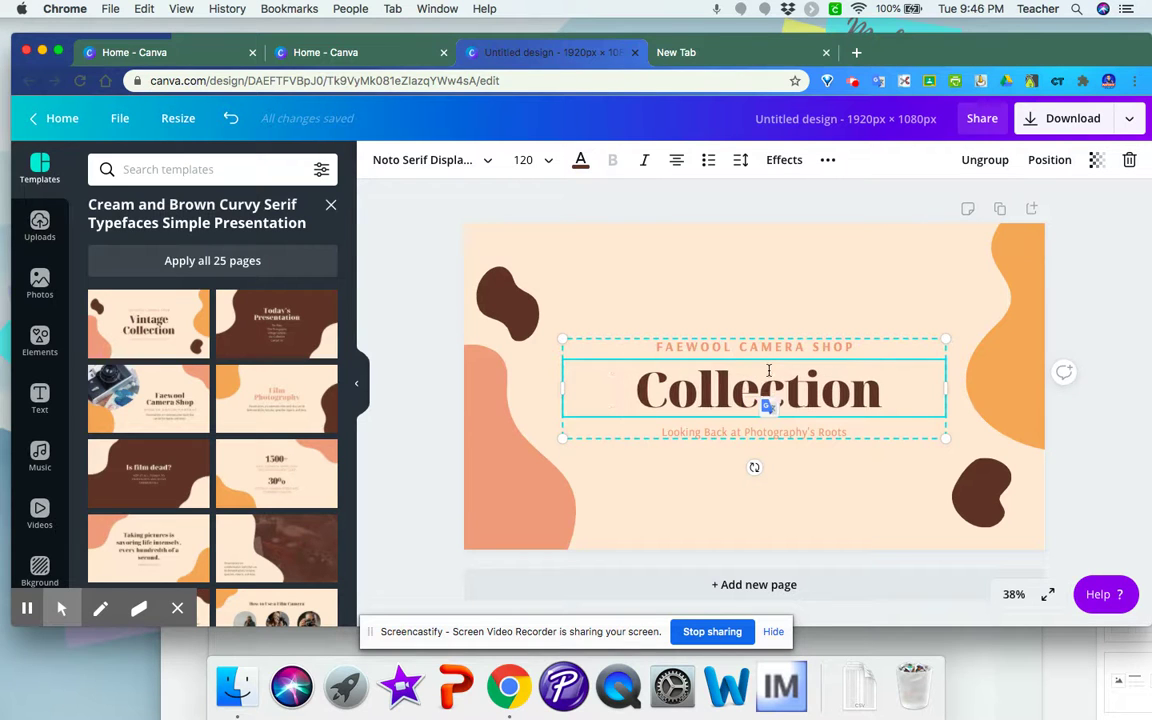
pyautogui.tripleClick(787, 388)
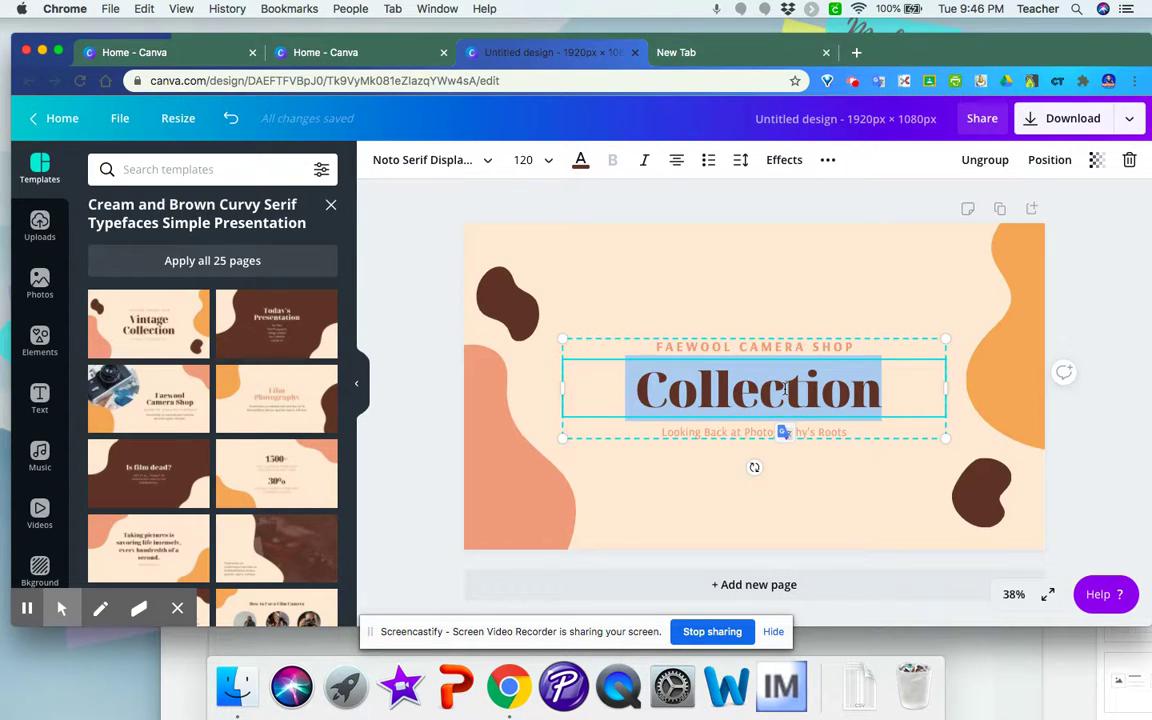
pyautogui.click(779, 352)
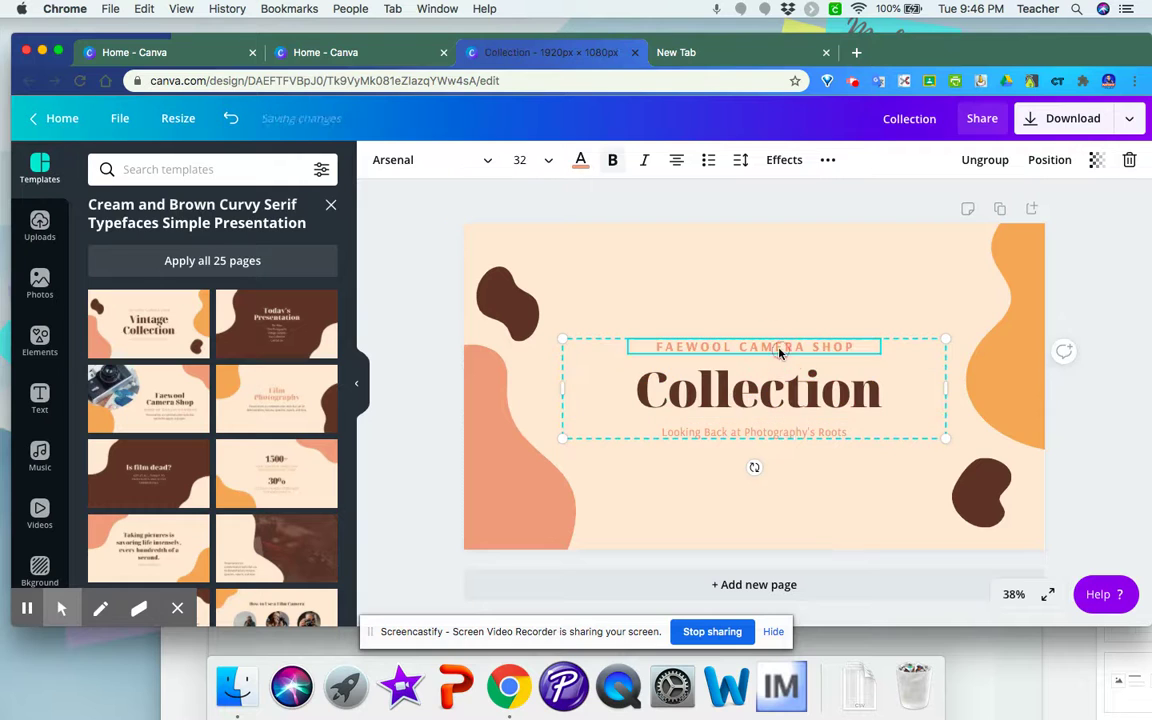
pyautogui.doubleClick(778, 389)
pyautogui.write('W')
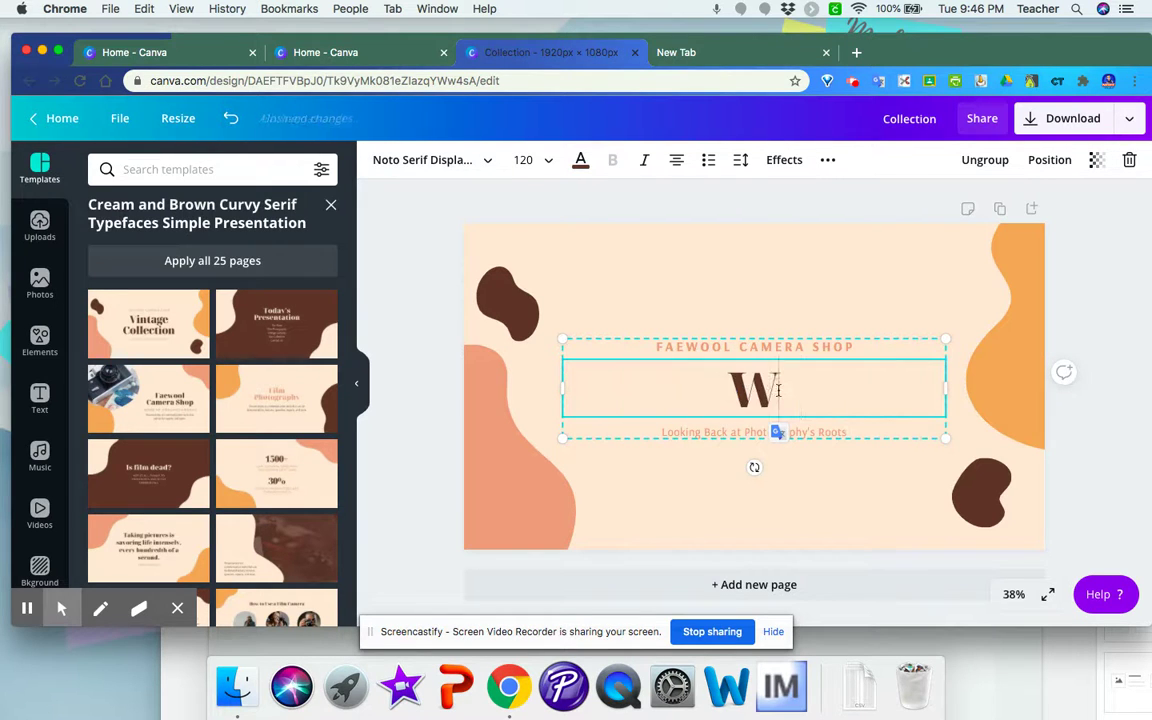
pyautogui.write('elcome ELA 7')
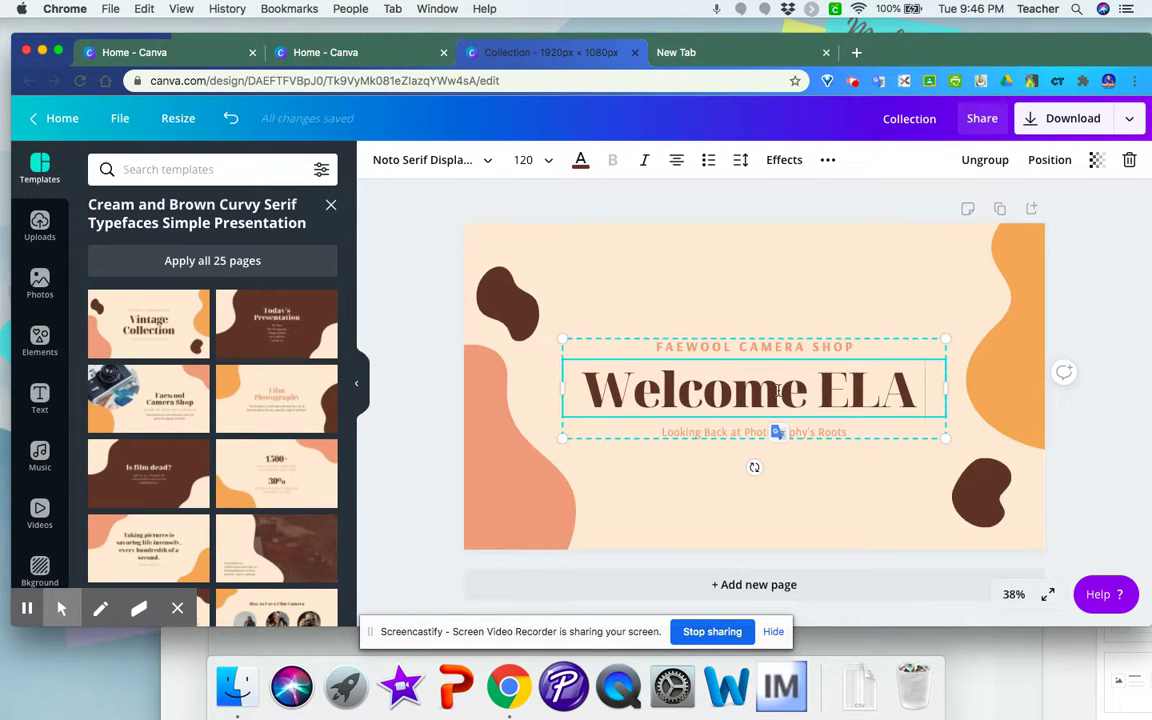
# Step: Delete the FAEWOOL CAMERA SHOP line and replace the subtitle with the teacher's name
pyautogui.click(754, 350)
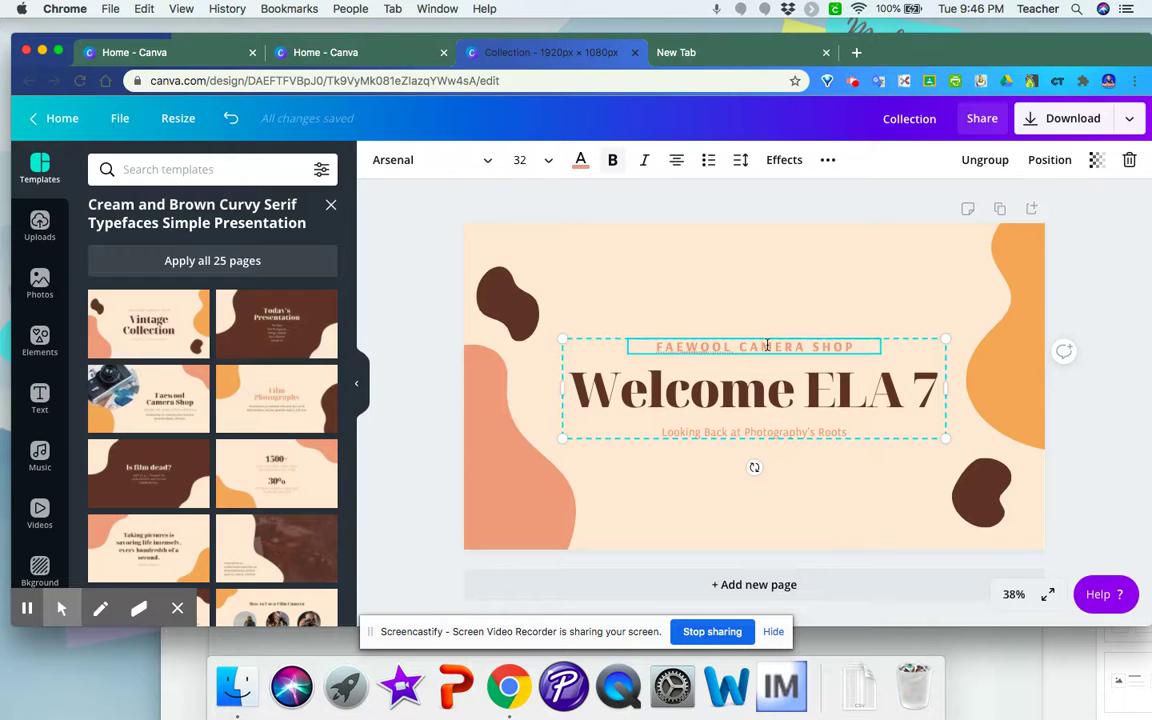
pyautogui.doubleClick(766, 344)
pyautogui.press('BackSpace')
pyautogui.click(766, 432)
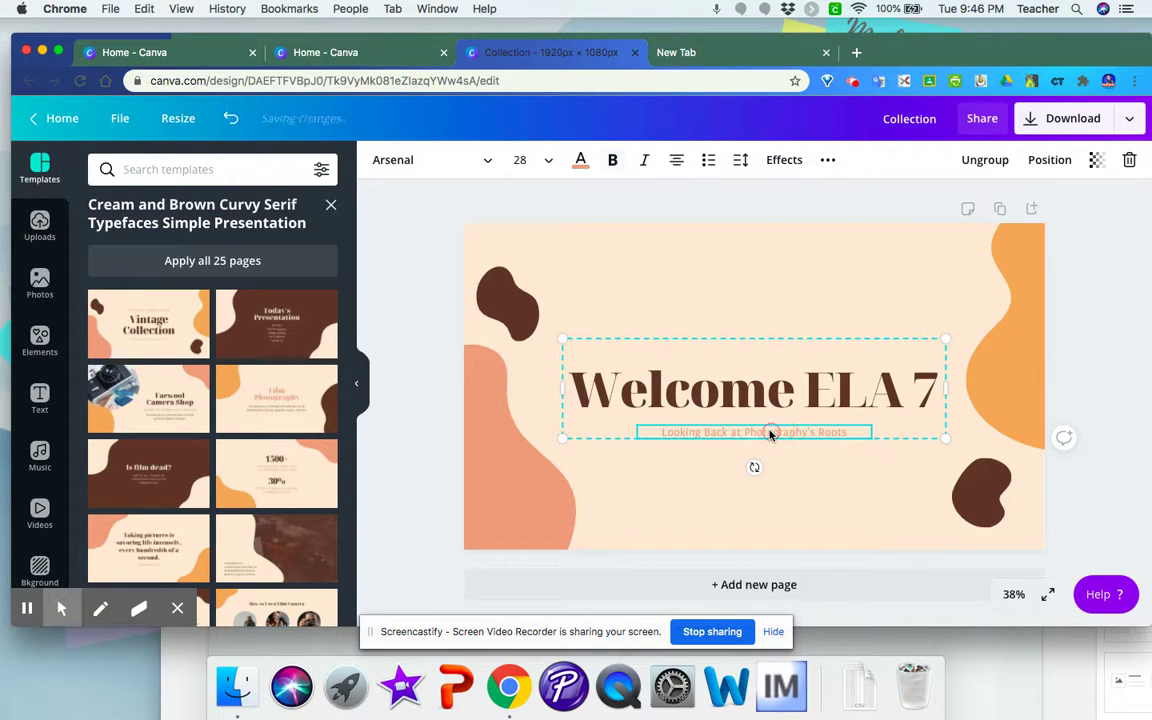
pyautogui.doubleClick(768, 430)
pyautogui.tripleClick(768, 430)
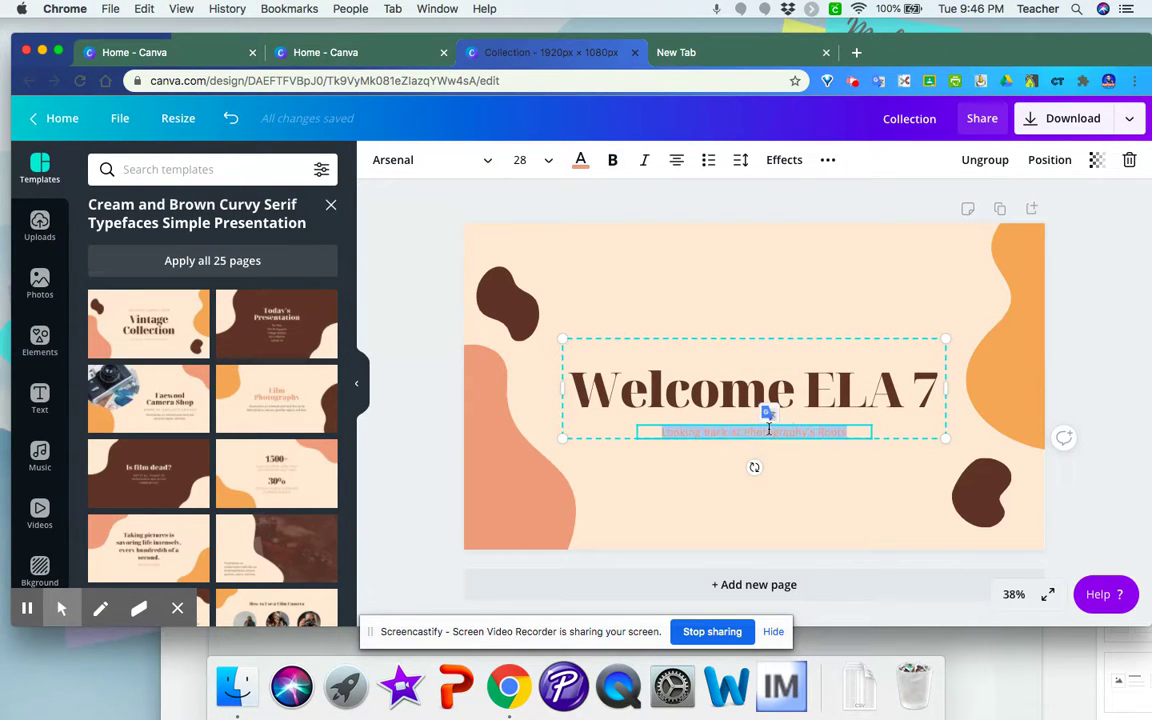
pyautogui.press('BackSpace')
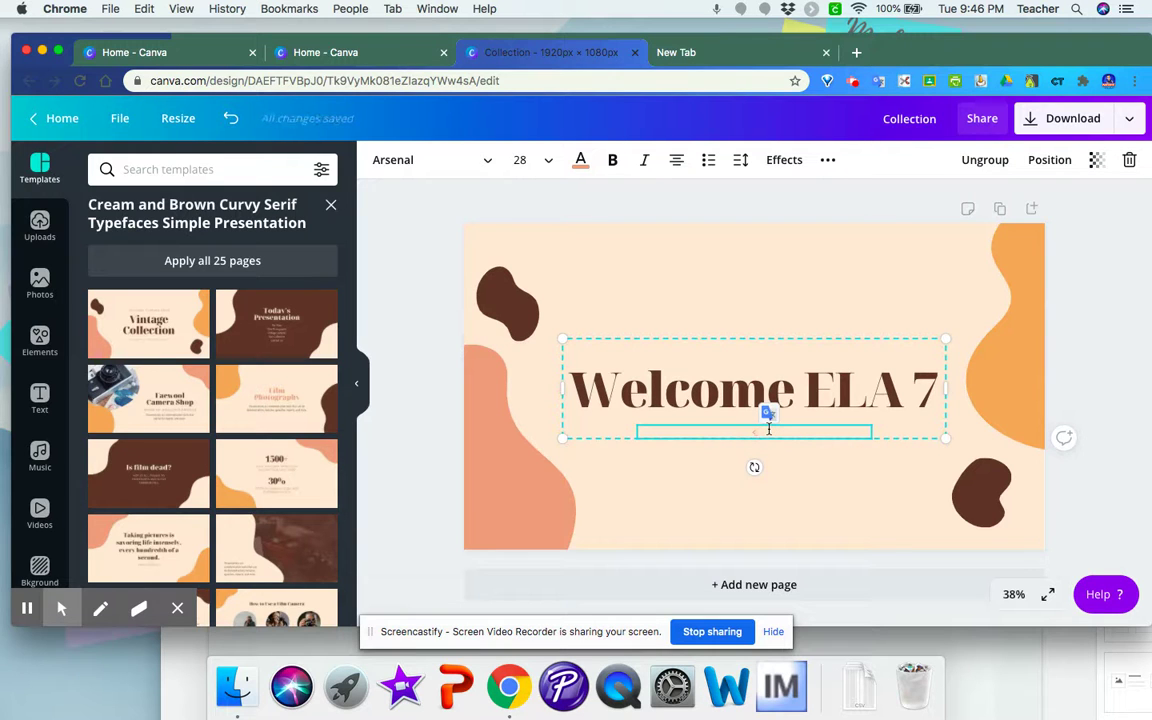
pyautogui.write('Ms. Gomez')
pyautogui.click(790, 492)
# Step: Re-centre the title and subtitle group on the page, then deselect it
pyautogui.click(815, 406)
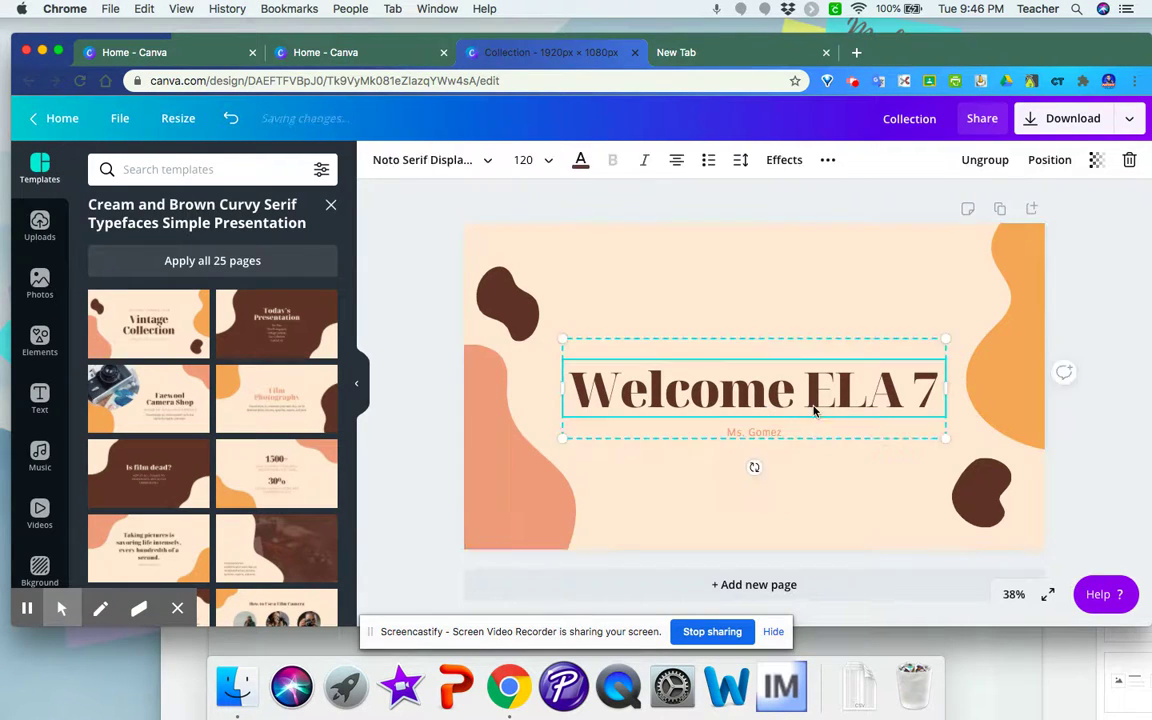
pyautogui.click(815, 406)
pyautogui.moveTo(815, 406); pyautogui.dragTo(814, 402)
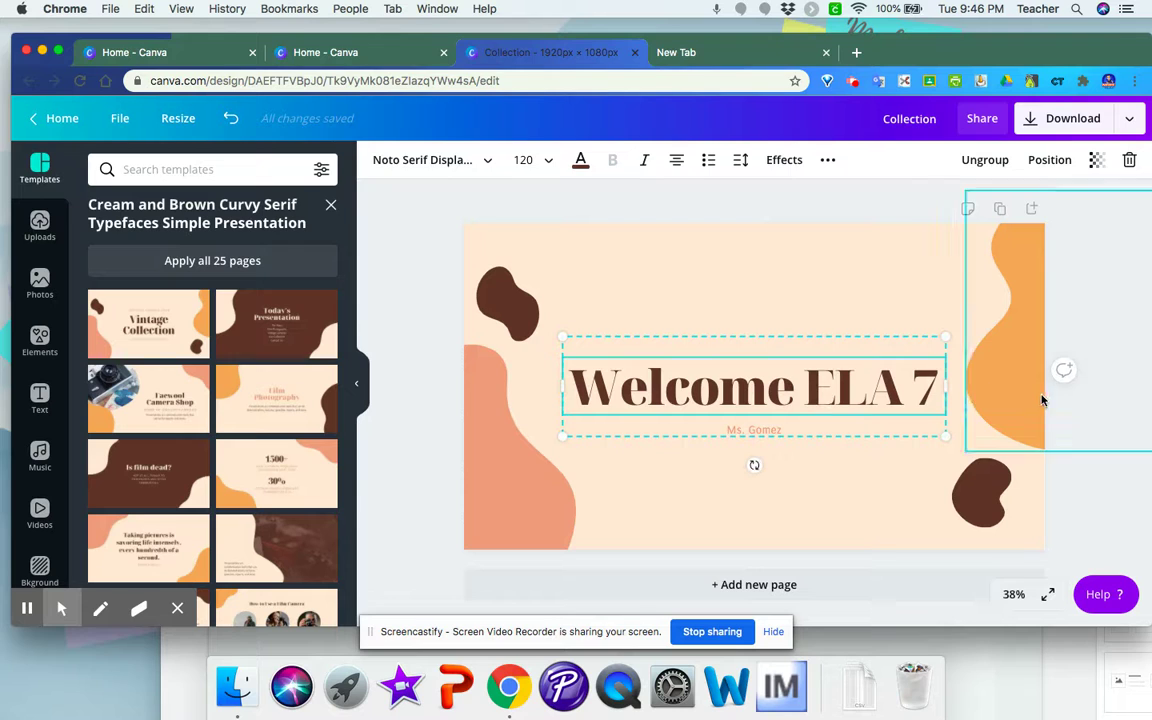
pyautogui.click(1062, 411)
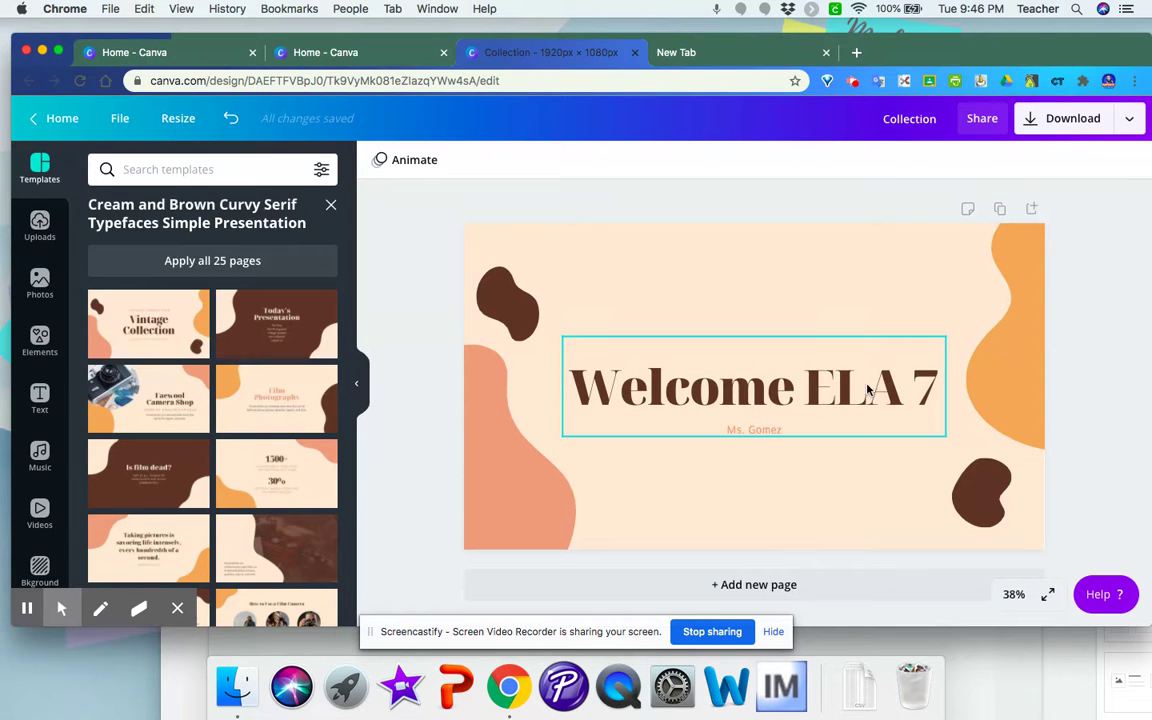
# Step: Download the Welcome ELA 7 design as a JPG and dismiss the confirmation
pyautogui.click(1121, 123)
pyautogui.click(993, 203)
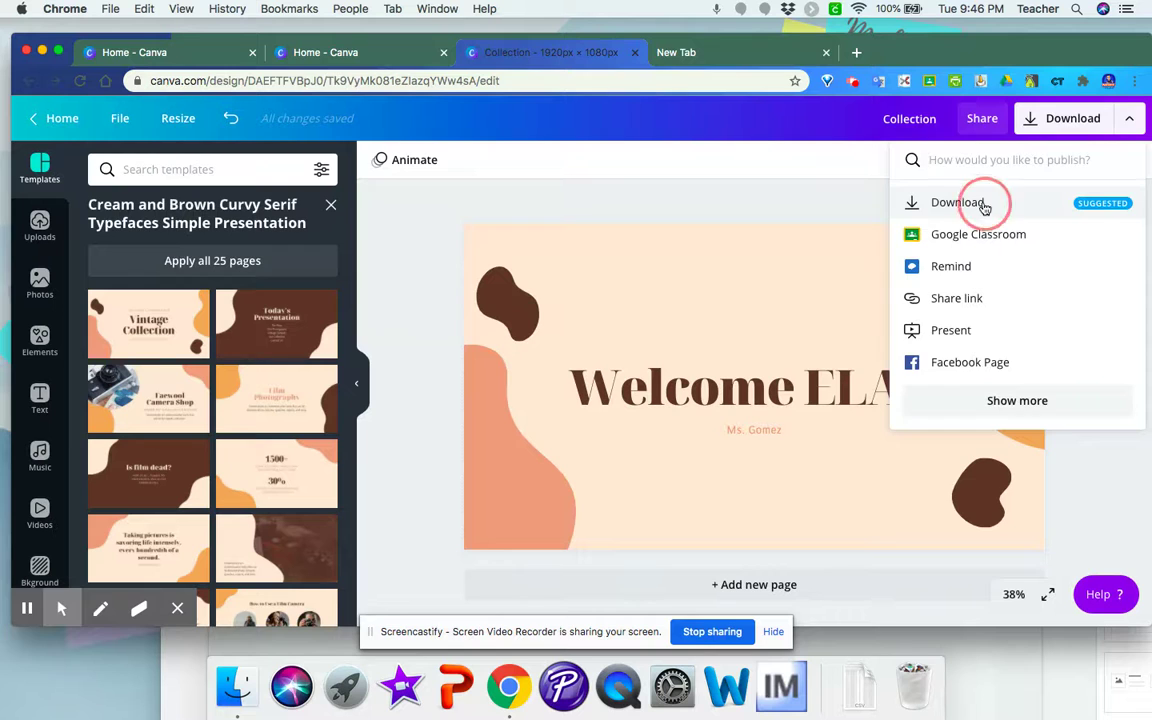
pyautogui.click(967, 240)
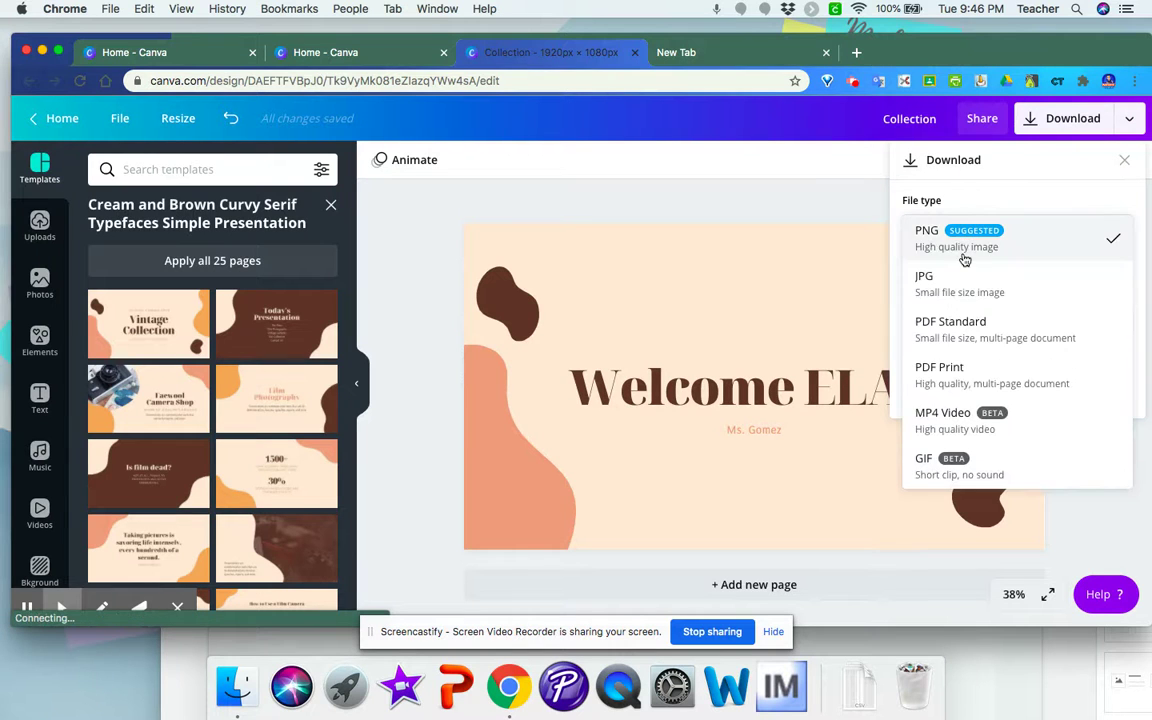
pyautogui.click(958, 296)
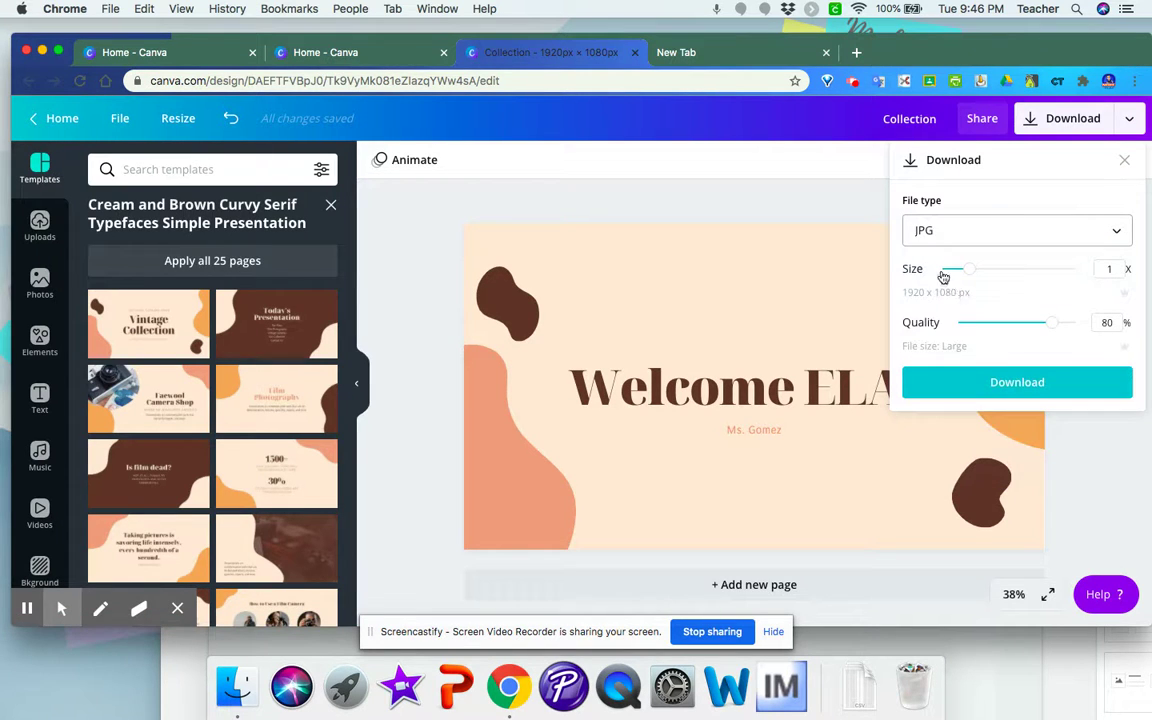
pyautogui.click(972, 383)
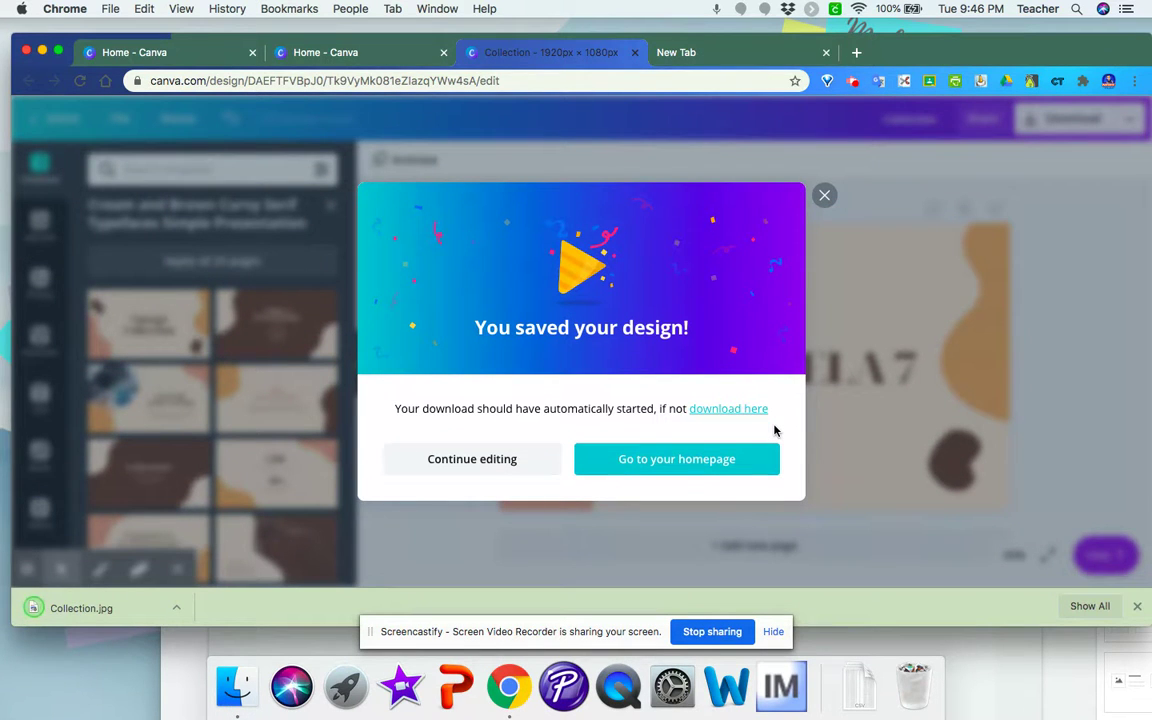
pyautogui.click(825, 197)
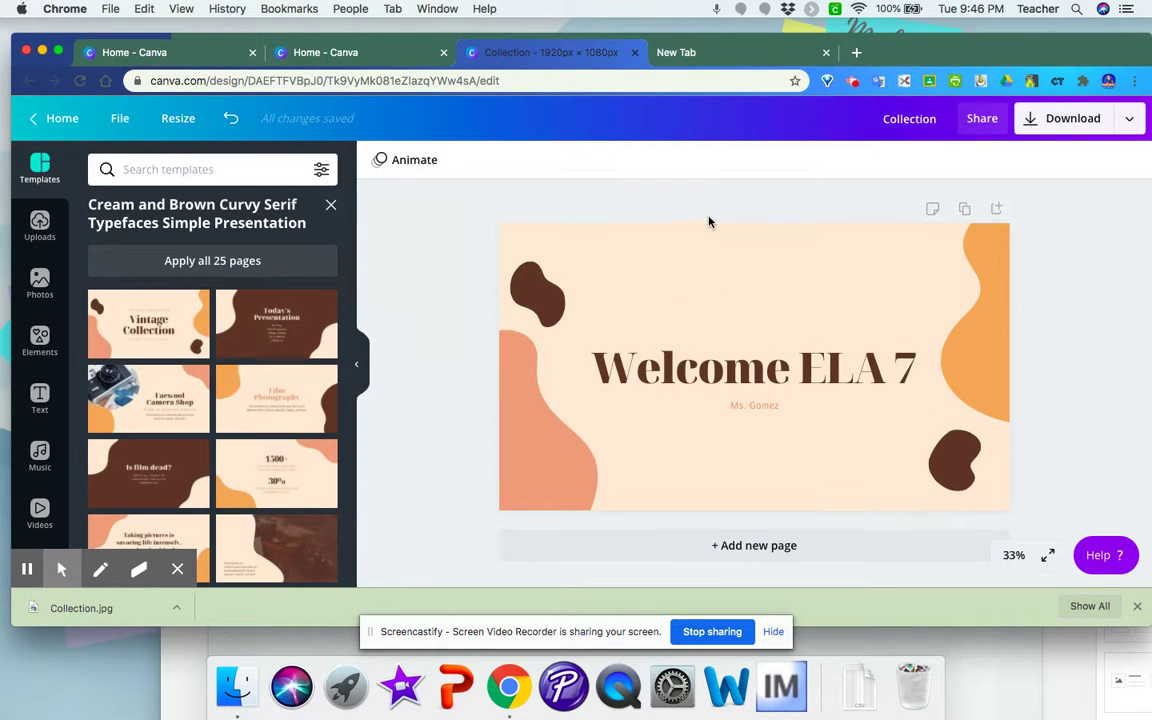
# Step: Go to slides.new in the empty Chrome tab to start a blank presentation
pyautogui.click(721, 60)
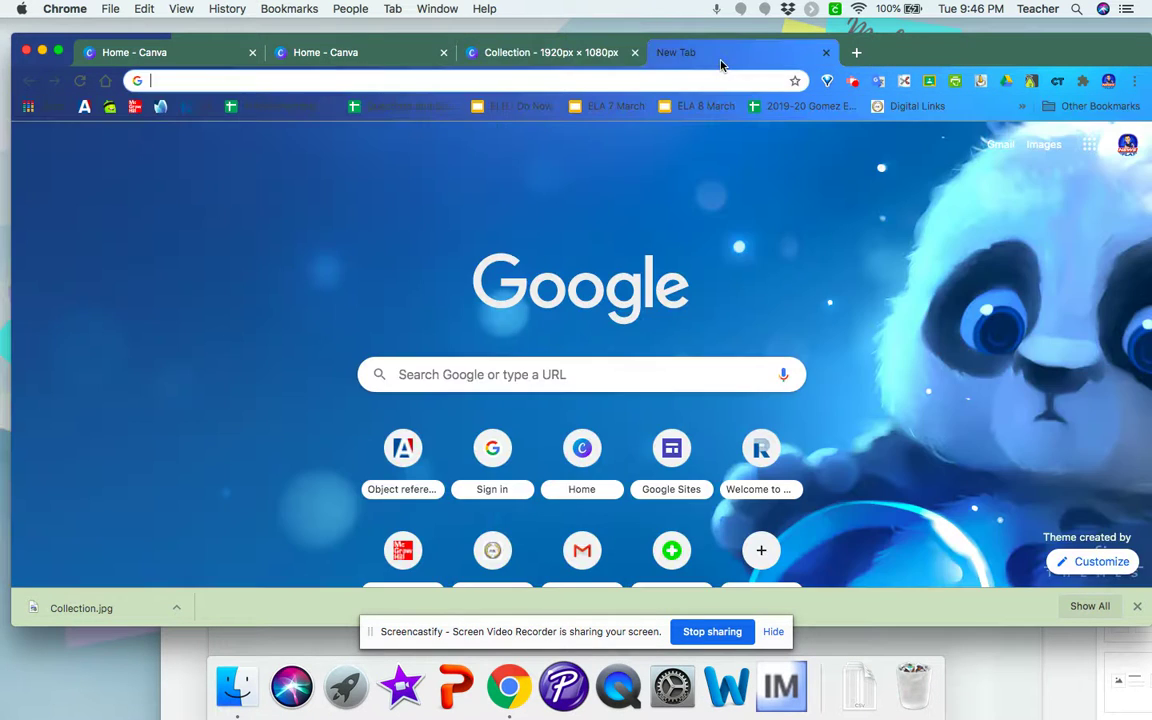
pyautogui.click(702, 80)
pyautogui.write('slides.new')
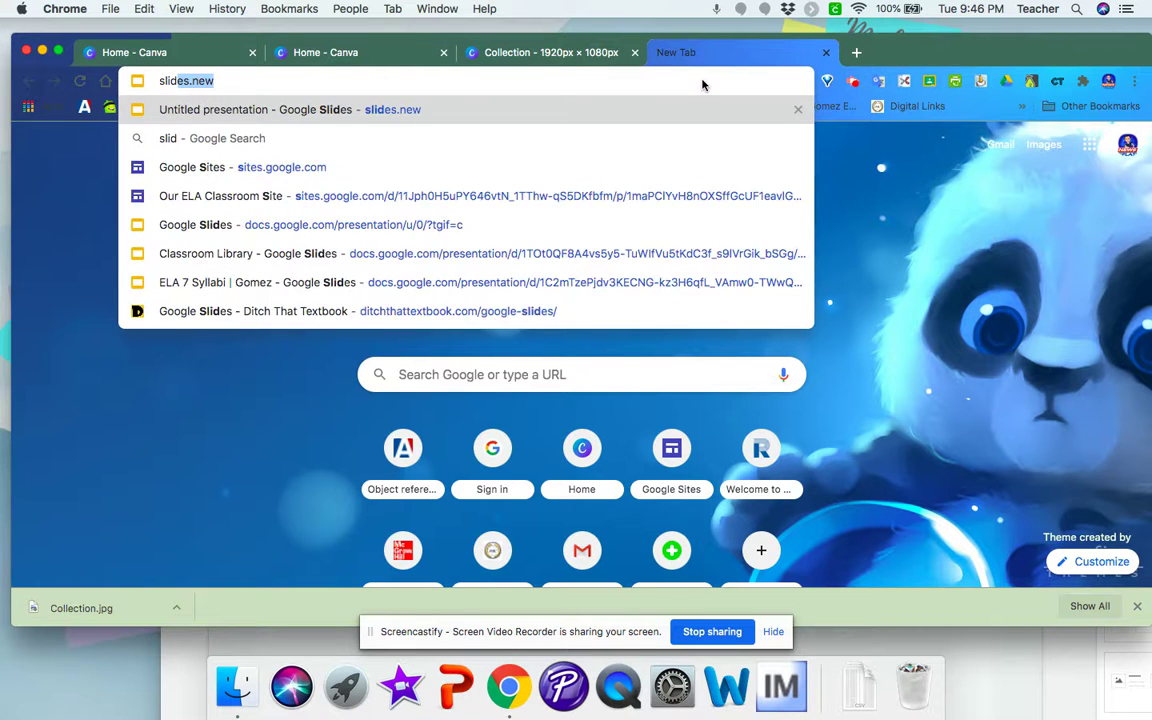
pyautogui.press('Return')
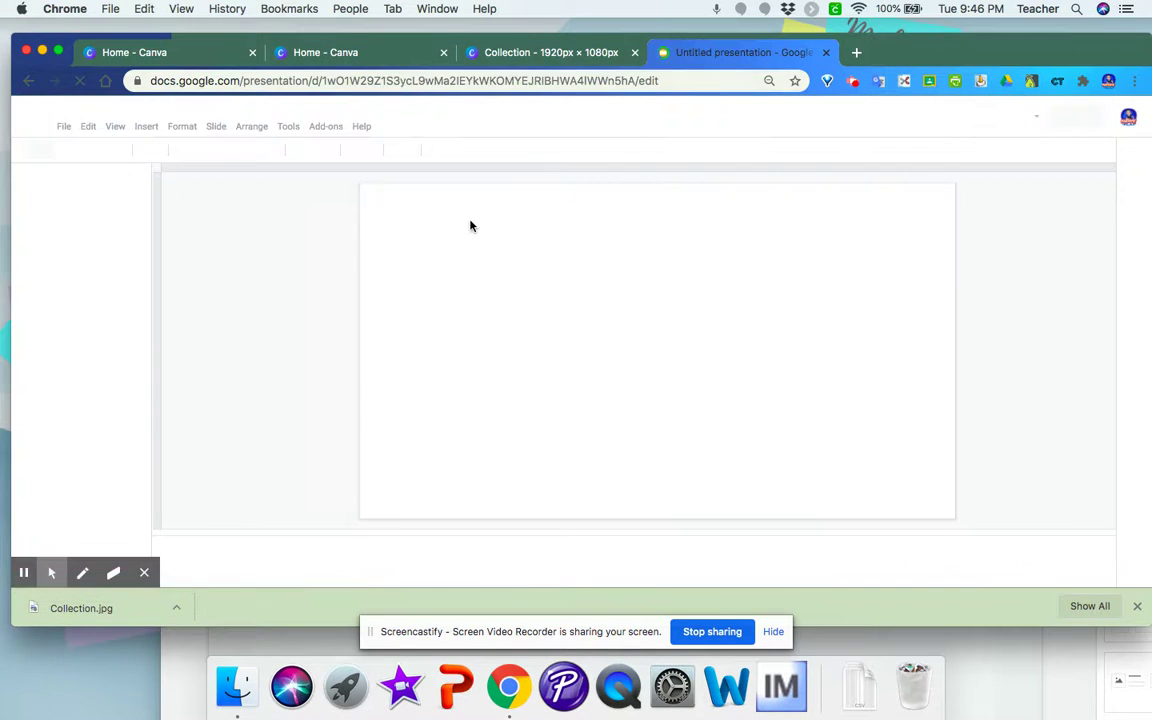
pyautogui.click(62, 128)
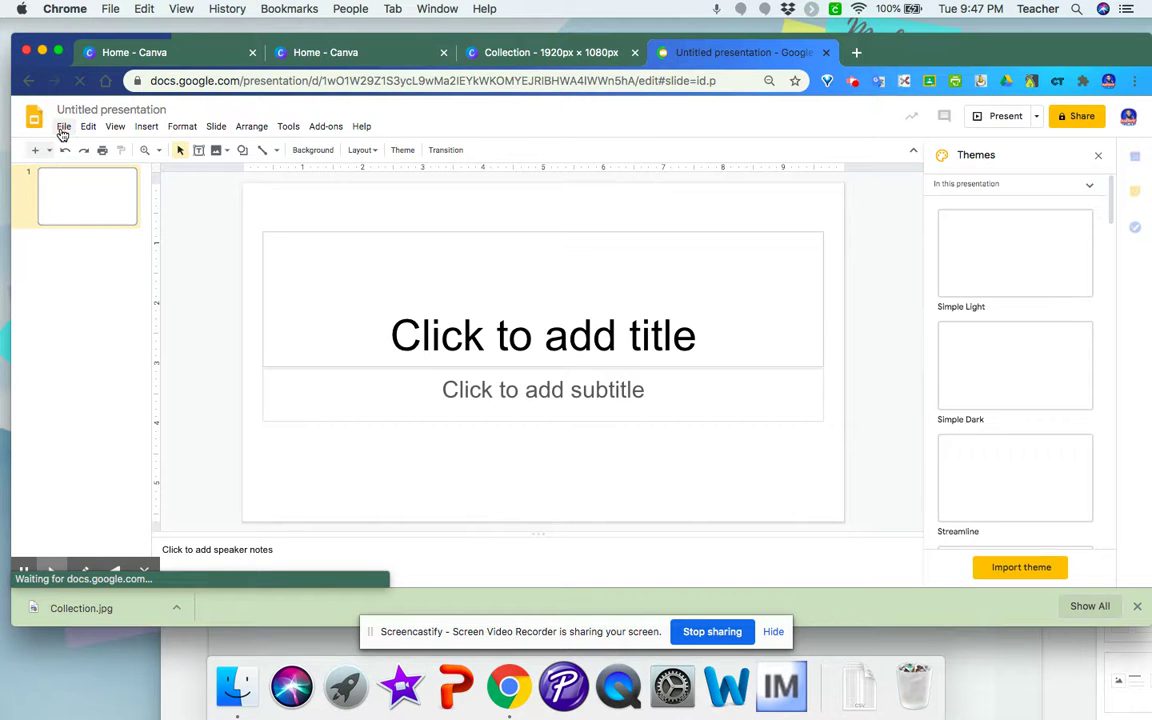
# Step: Set a custom 1920 × 1080 pixel slide size and delete the title and subtitle placeholders
pyautogui.click(62, 128)
pyautogui.click(104, 491)
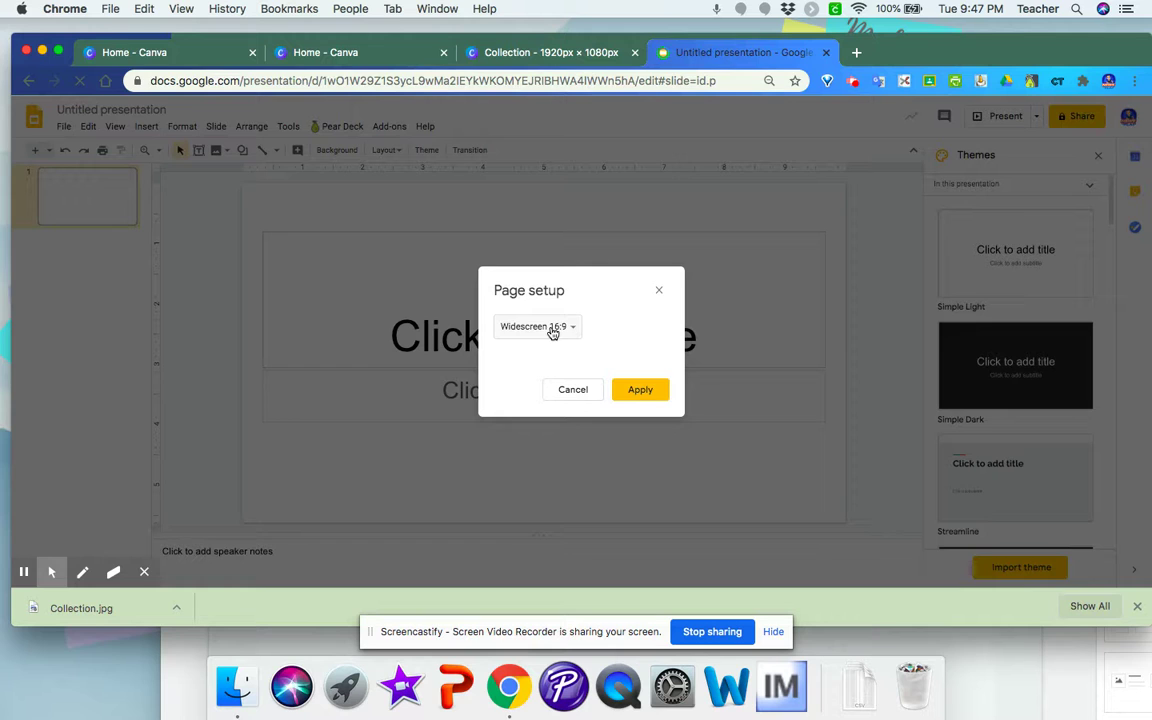
pyautogui.click(552, 332)
pyautogui.click(539, 366)
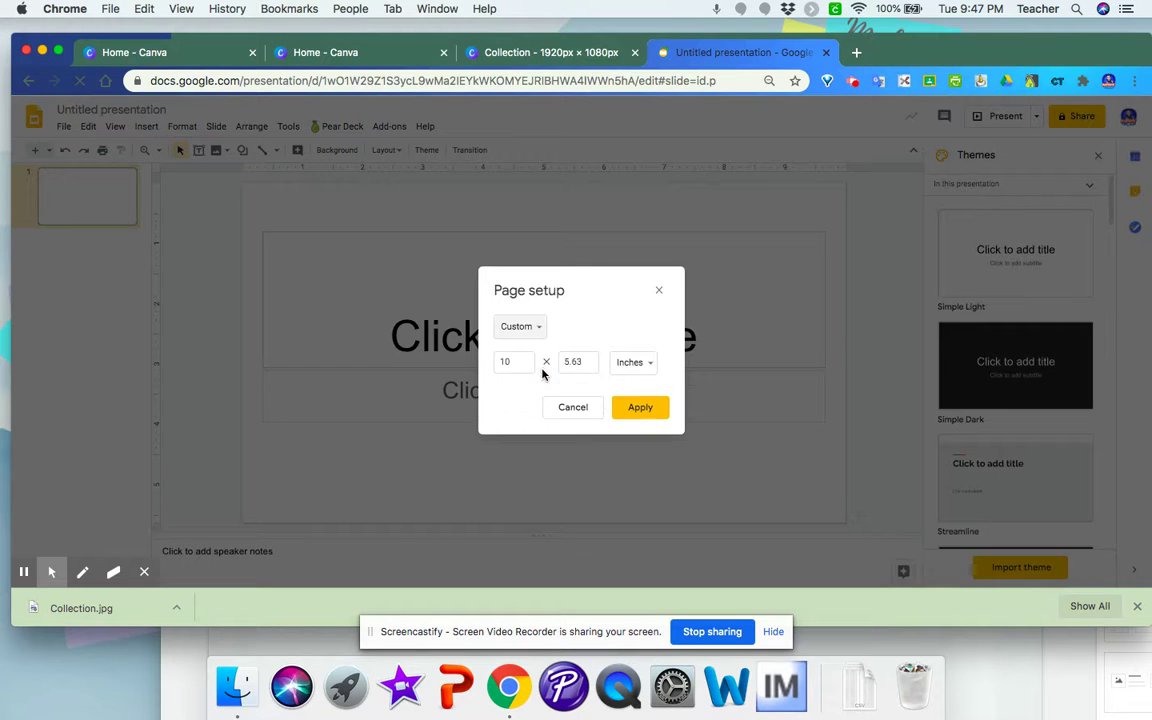
pyautogui.click(628, 364)
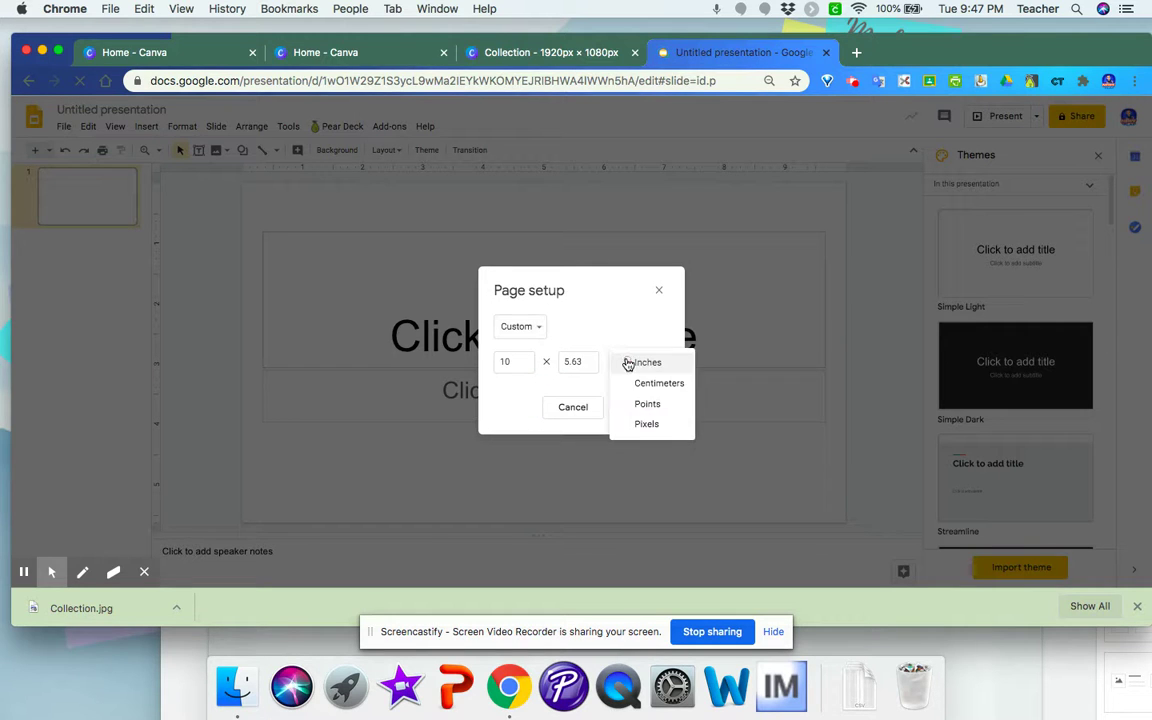
pyautogui.click(652, 426)
pyautogui.click(516, 363)
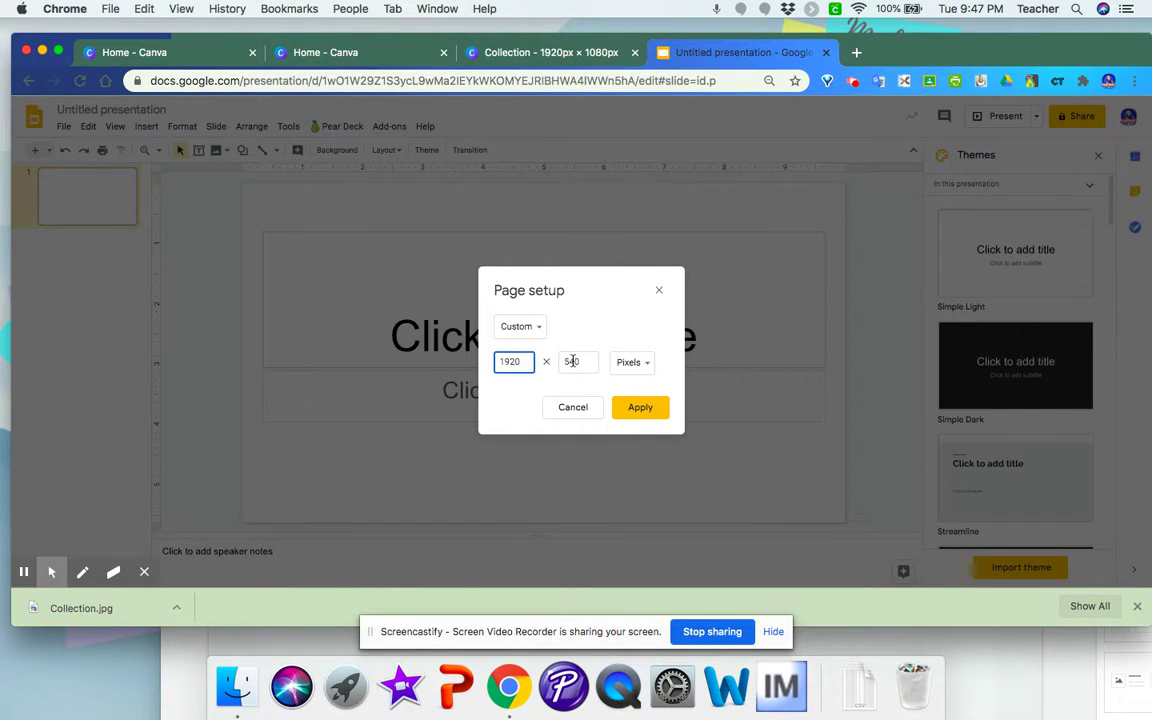
pyautogui.press('Tab')
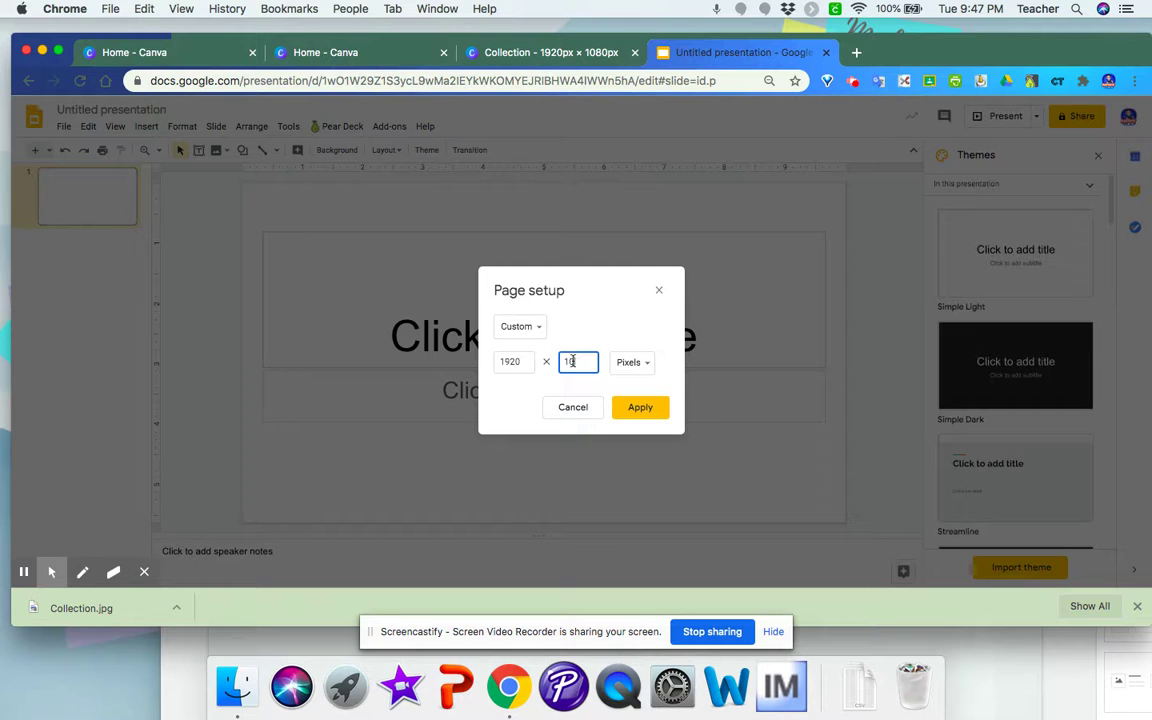
pyautogui.click(635, 407)
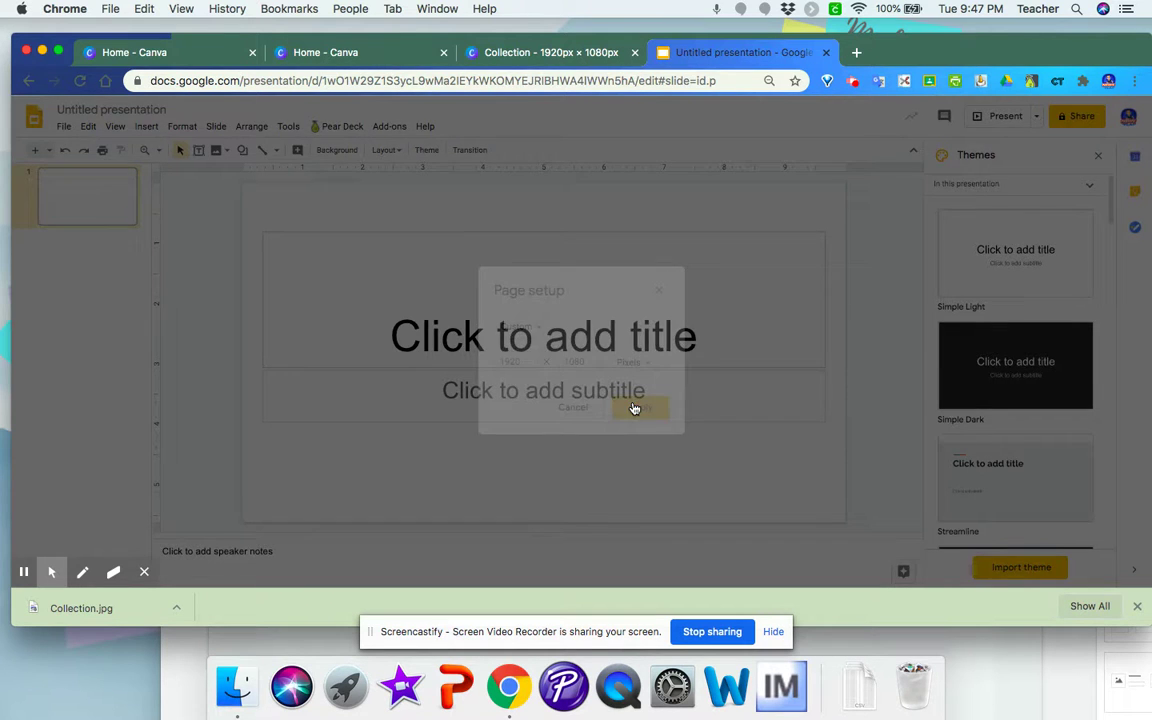
pyautogui.moveTo(258, 213); pyautogui.dragTo(823, 482)
pyautogui.press('Delete')
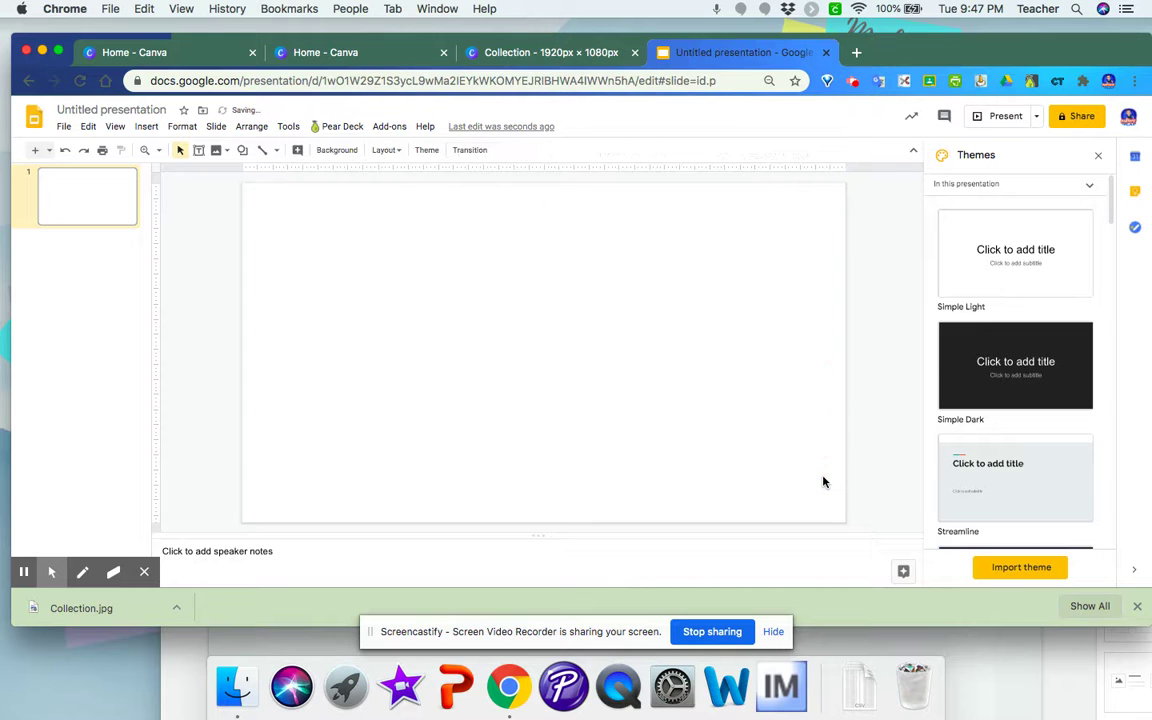
# Step: Change the slide background from white to the lavender gradient
pyautogui.click(334, 150)
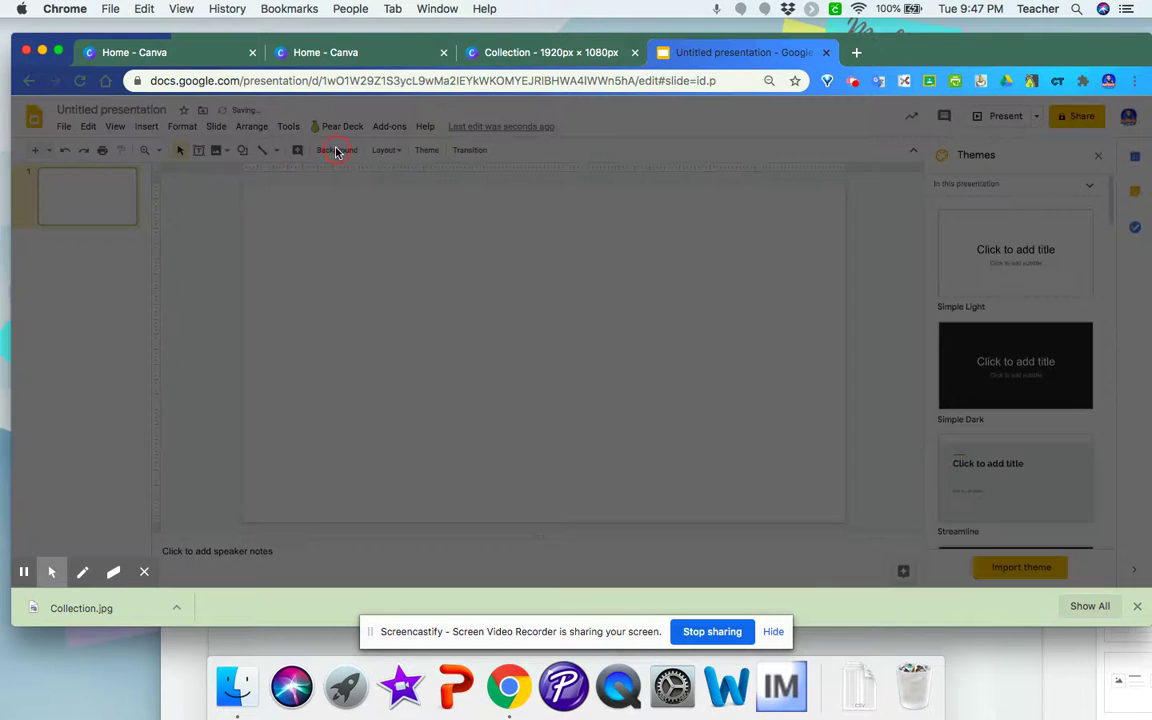
pyautogui.click(663, 309)
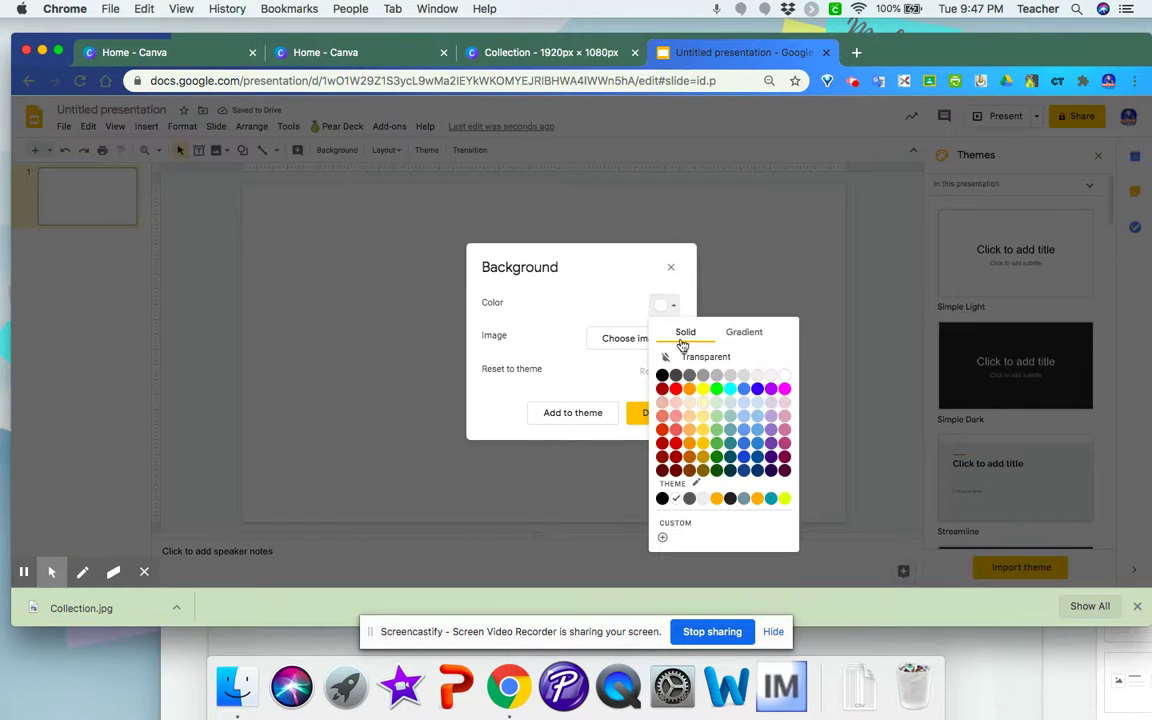
pyautogui.click(748, 333)
pyautogui.click(757, 403)
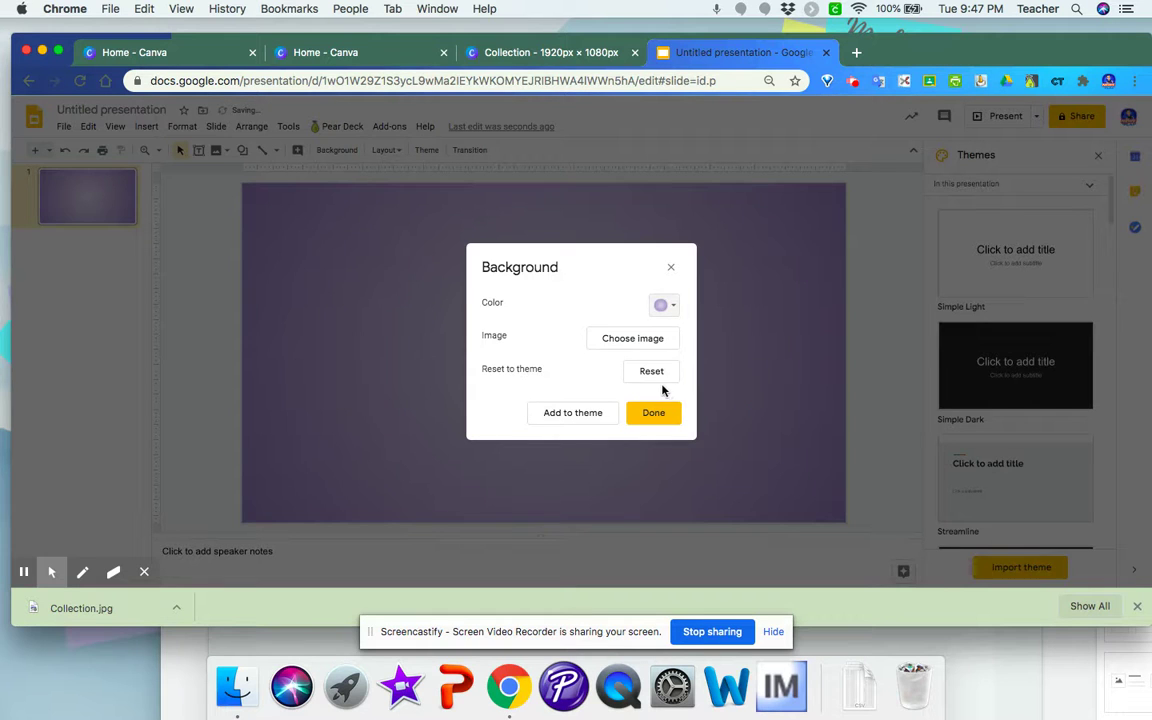
pyautogui.click(660, 411)
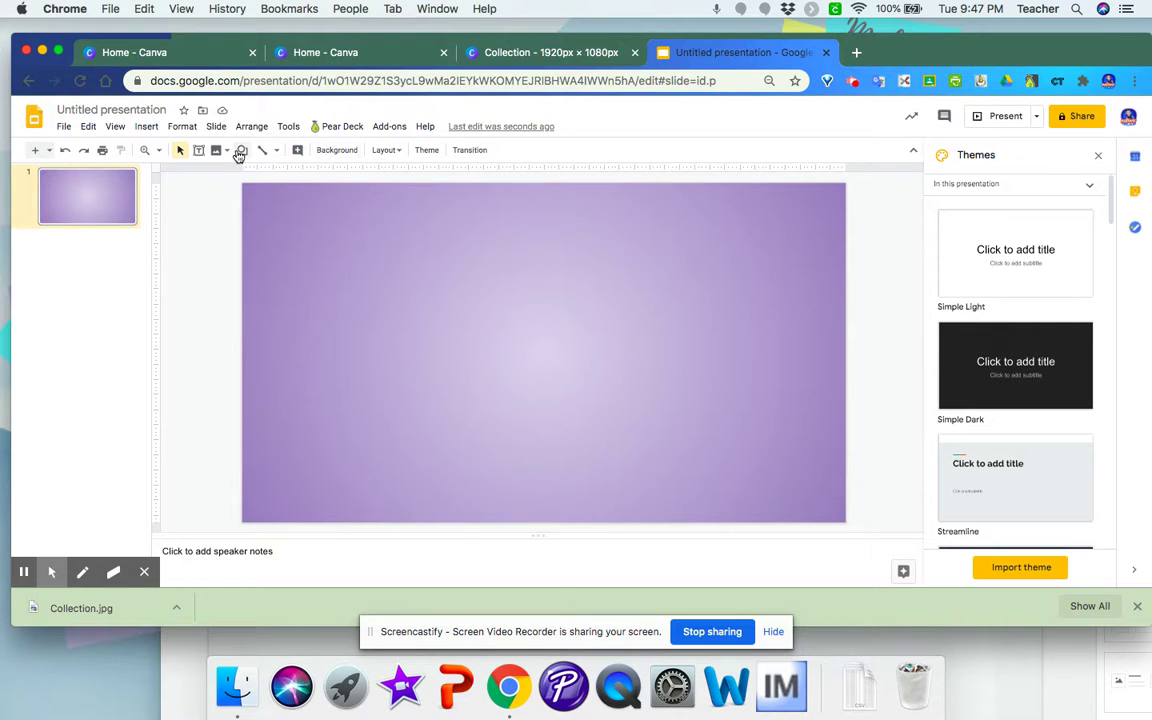
pyautogui.click(146, 128)
pyautogui.moveTo(213, 273)
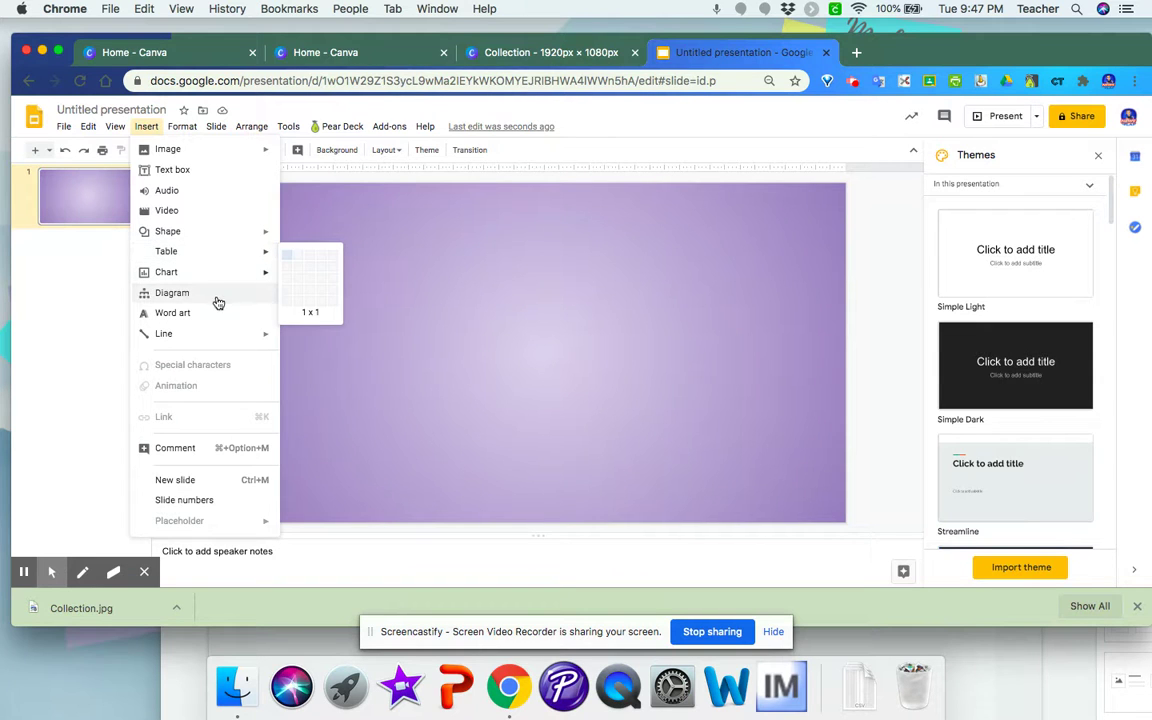
# Step: Insert 'Welcome to our Classroom' word art and set it in bold Luckiest Guy
pyautogui.click(216, 316)
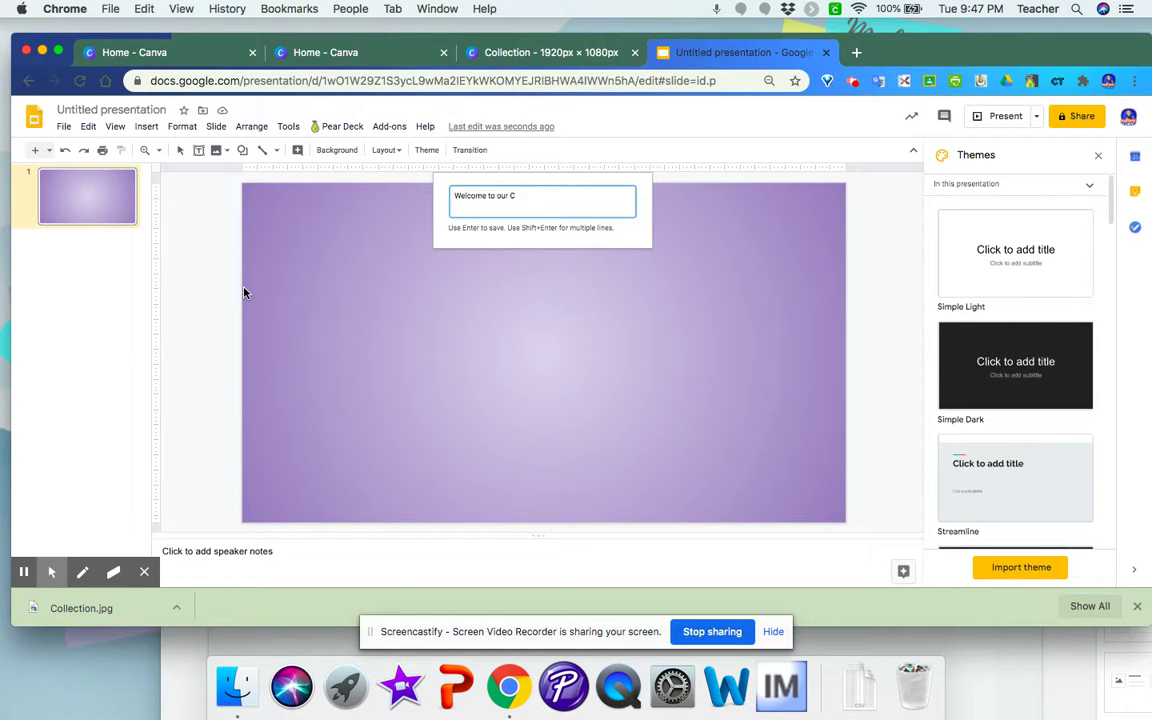
pyautogui.write('m')
pyautogui.press('Return')
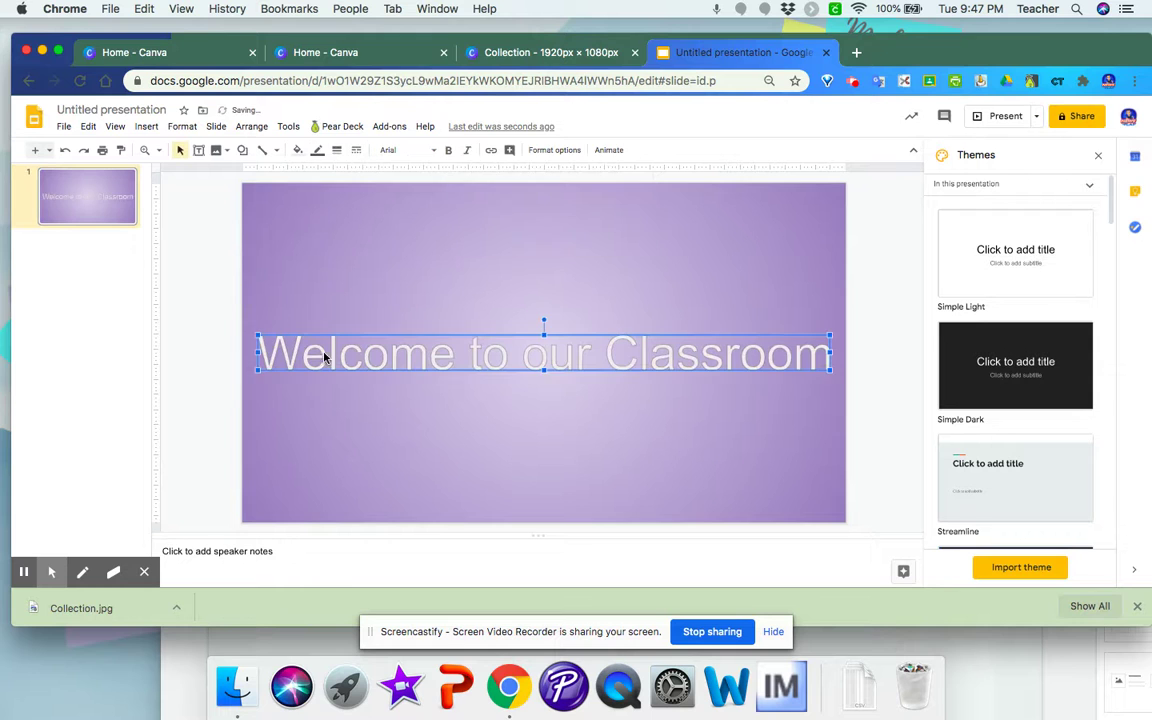
pyautogui.click(390, 152)
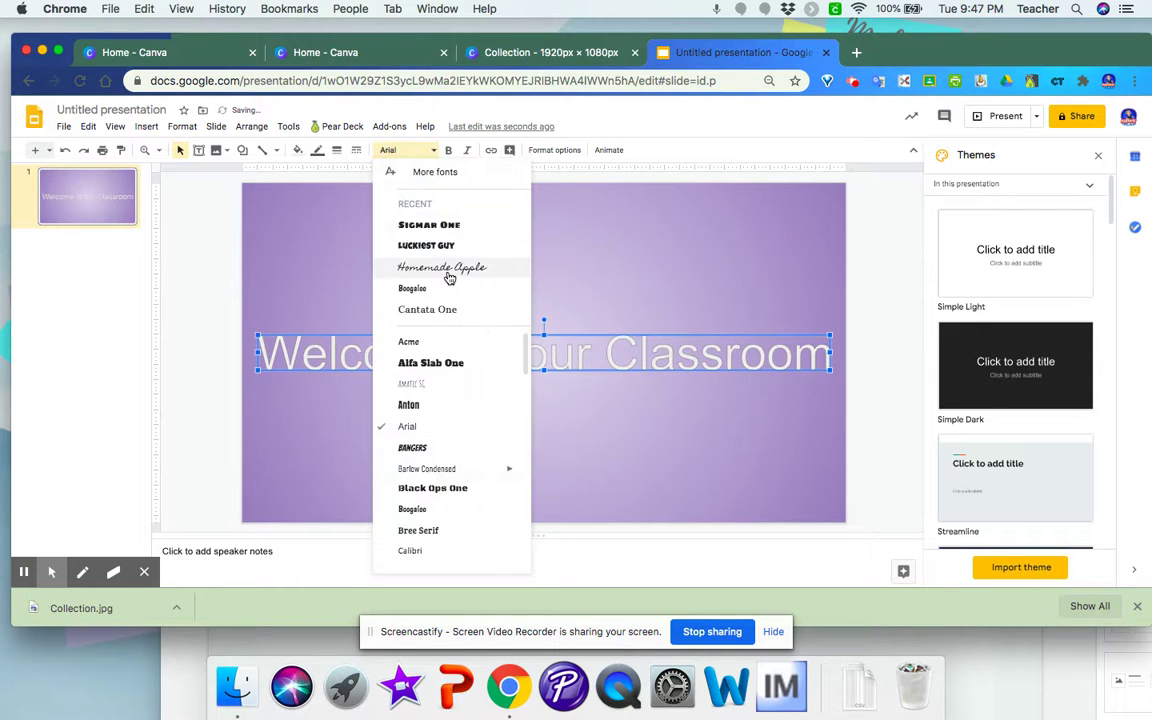
pyautogui.click(442, 248)
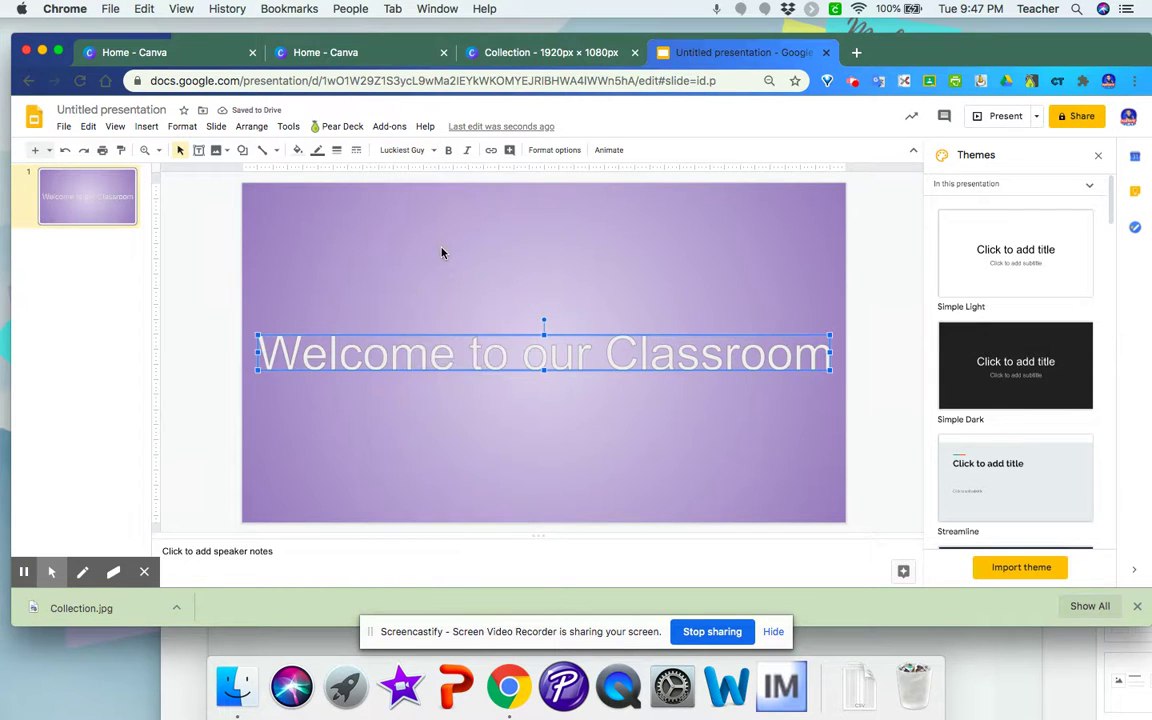
pyautogui.click(448, 150)
pyautogui.click(298, 150)
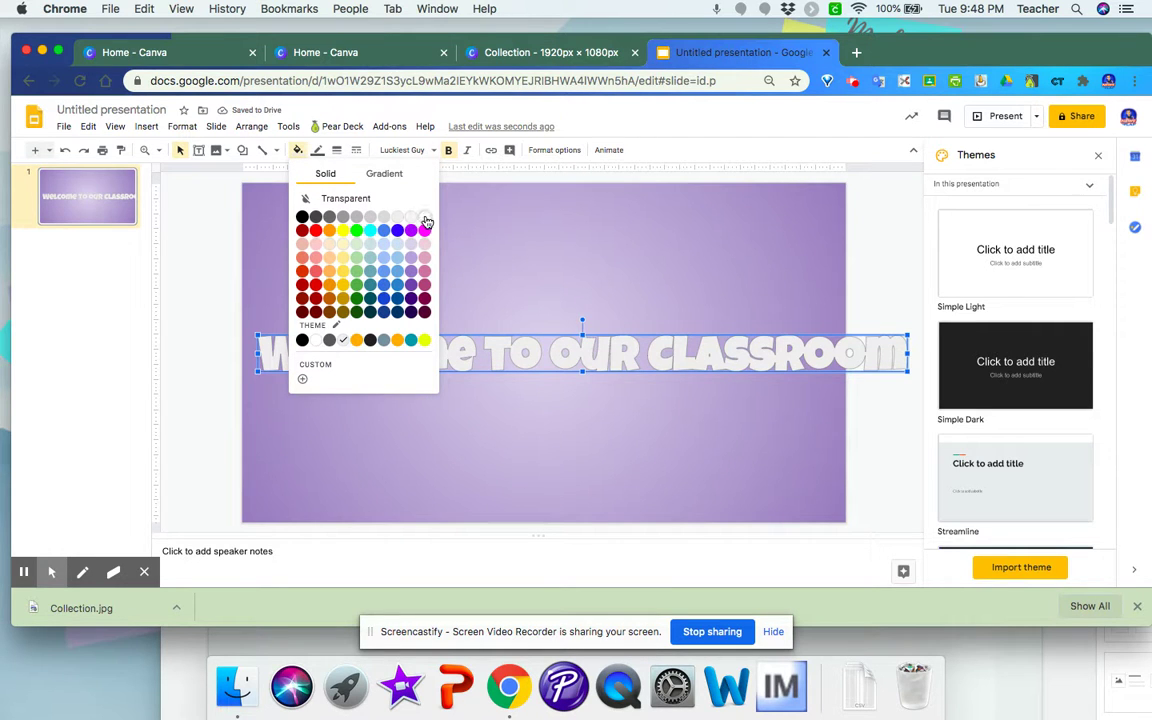
# Step: Make the title pink with a drop shadow, resize and centre it, and remove bold
pyautogui.click(424, 270)
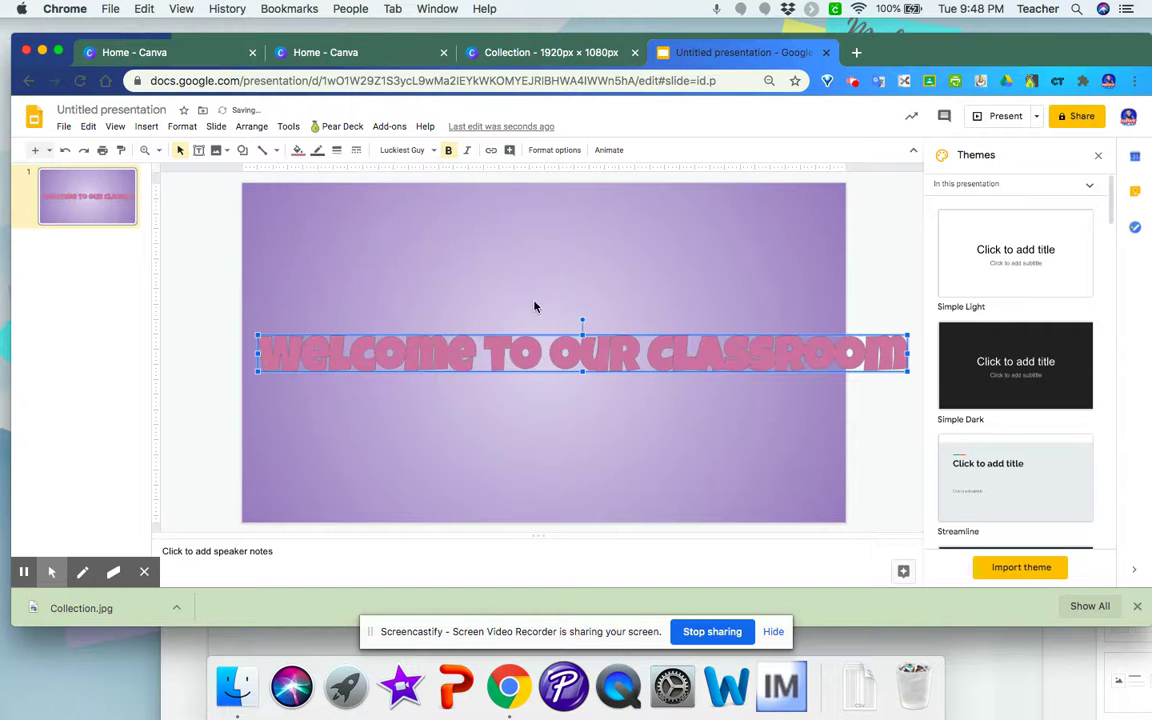
pyautogui.click(560, 150)
pyautogui.click(1099, 271)
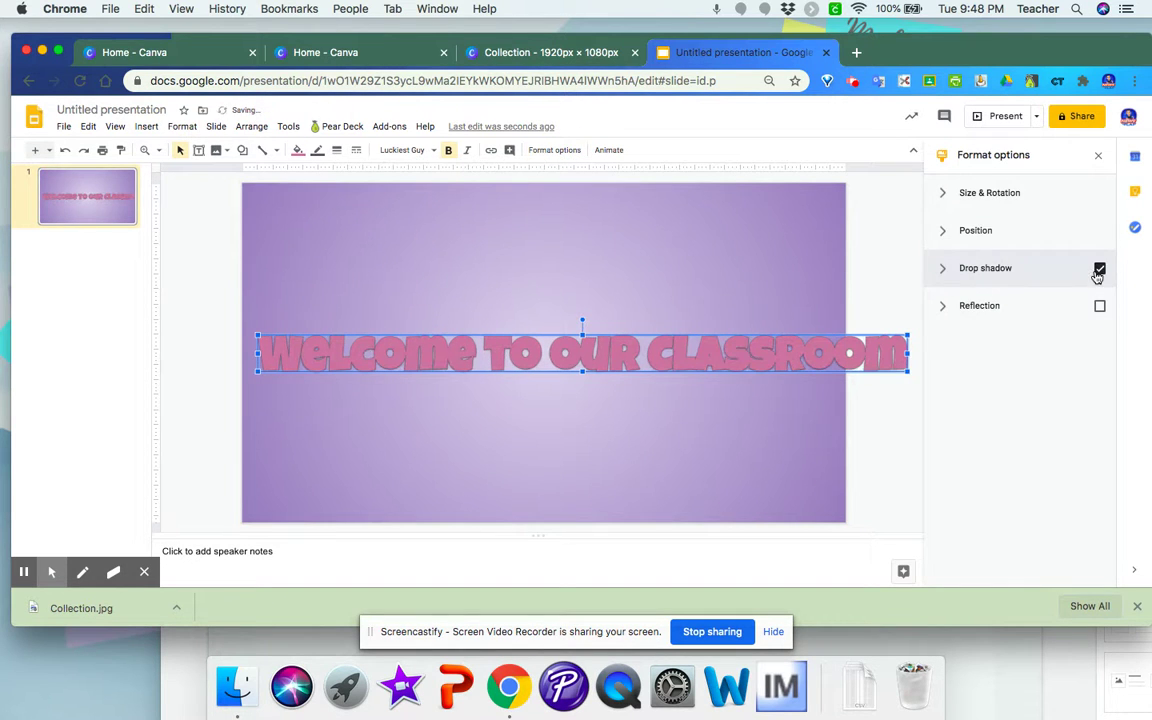
pyautogui.click(1098, 155)
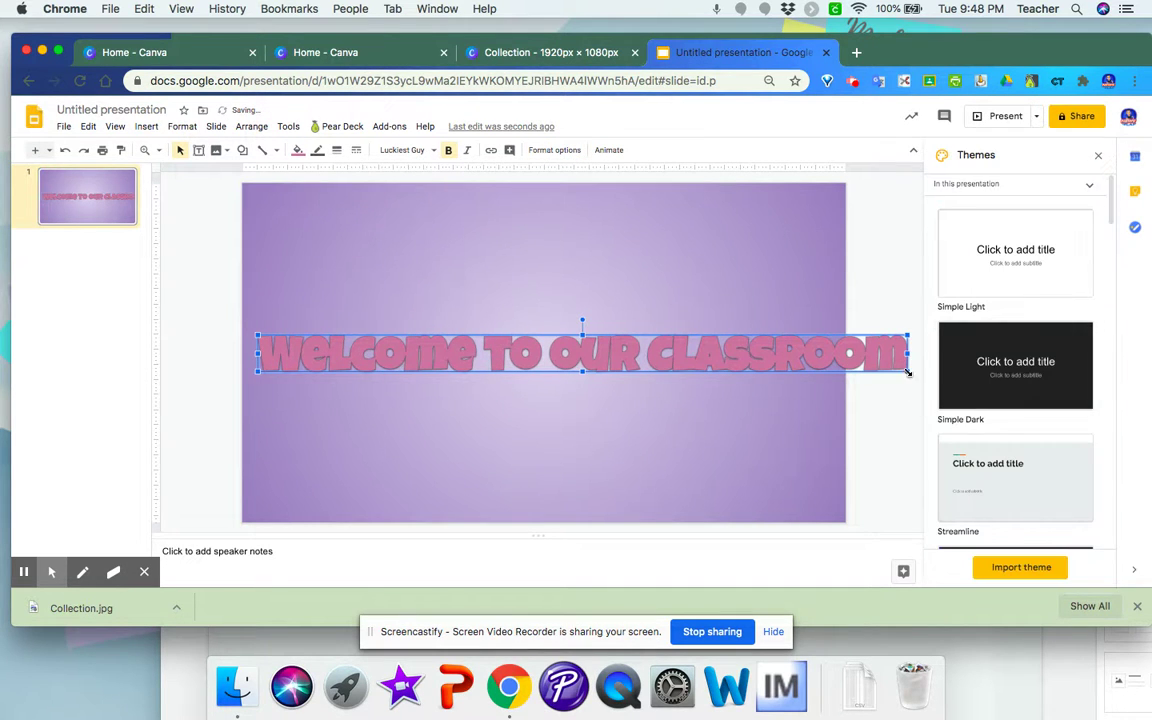
pyautogui.moveTo(907, 372); pyautogui.dragTo(780, 386)
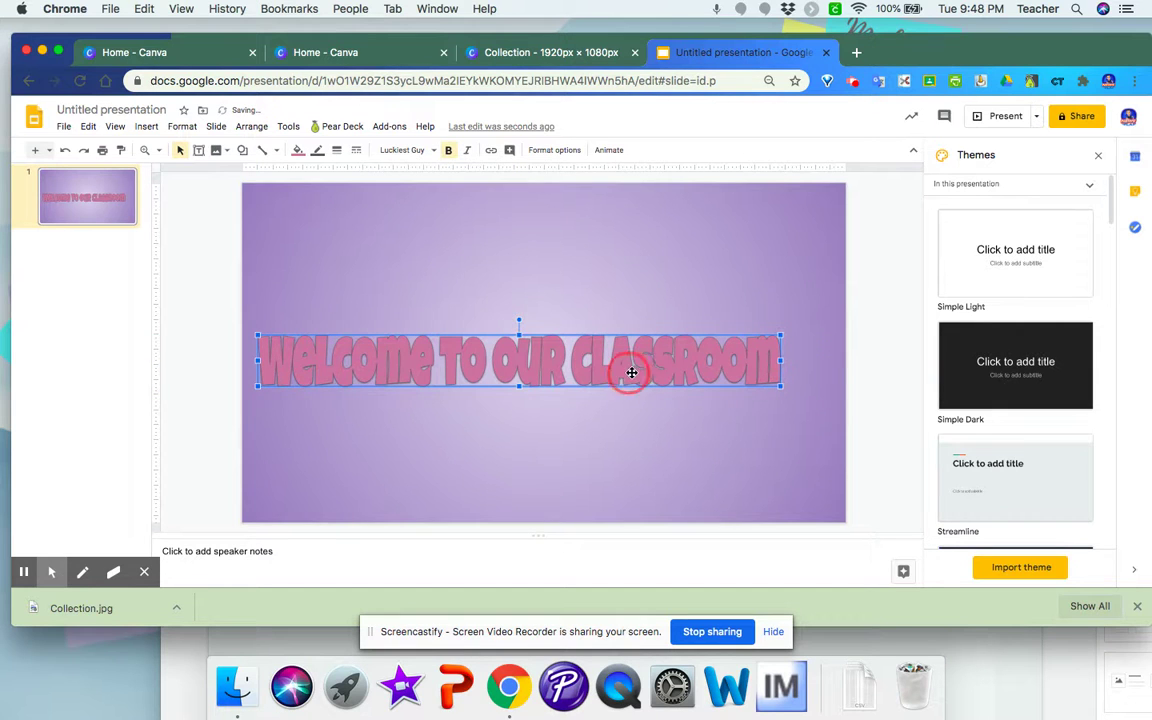
pyautogui.moveTo(631, 372); pyautogui.dragTo(656, 374)
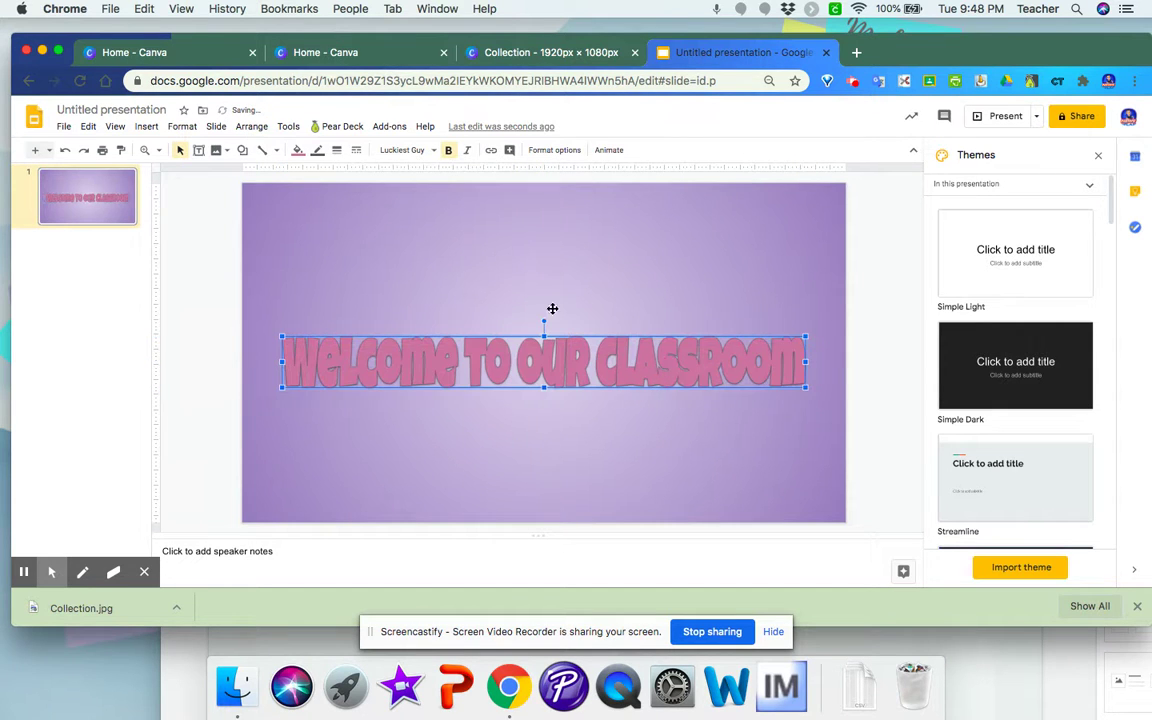
pyautogui.click(449, 150)
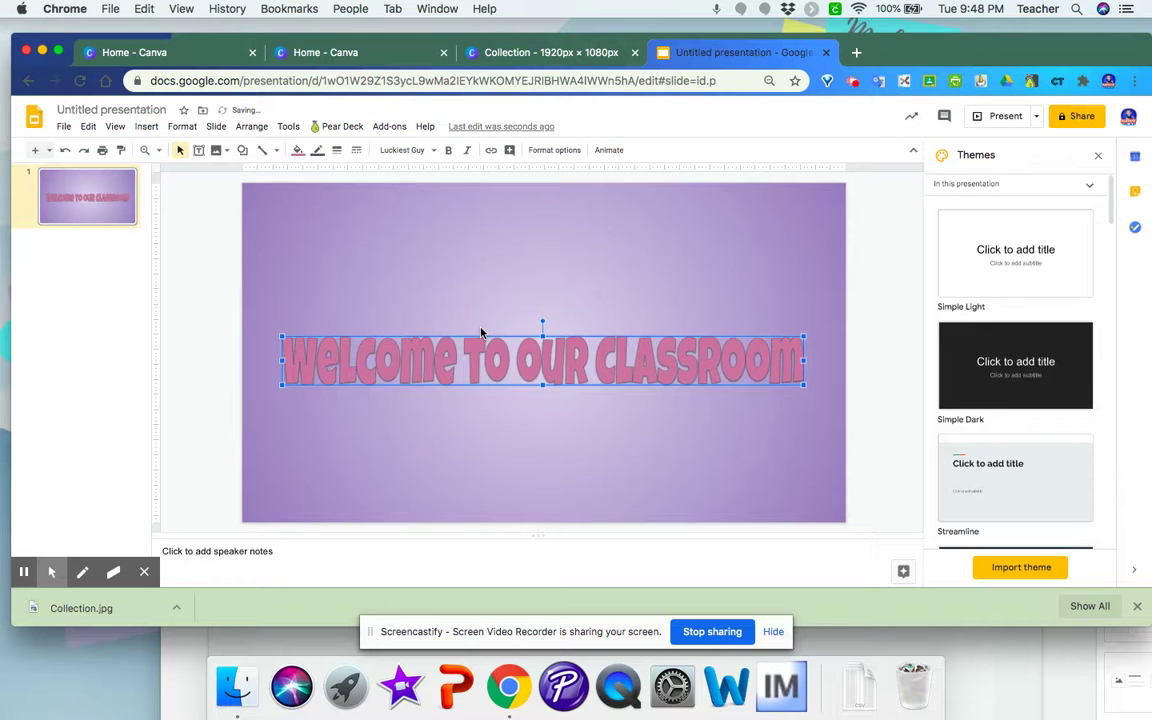
# Step: Give the title a black outline, deselect it and close the side panel
pyautogui.click(322, 152)
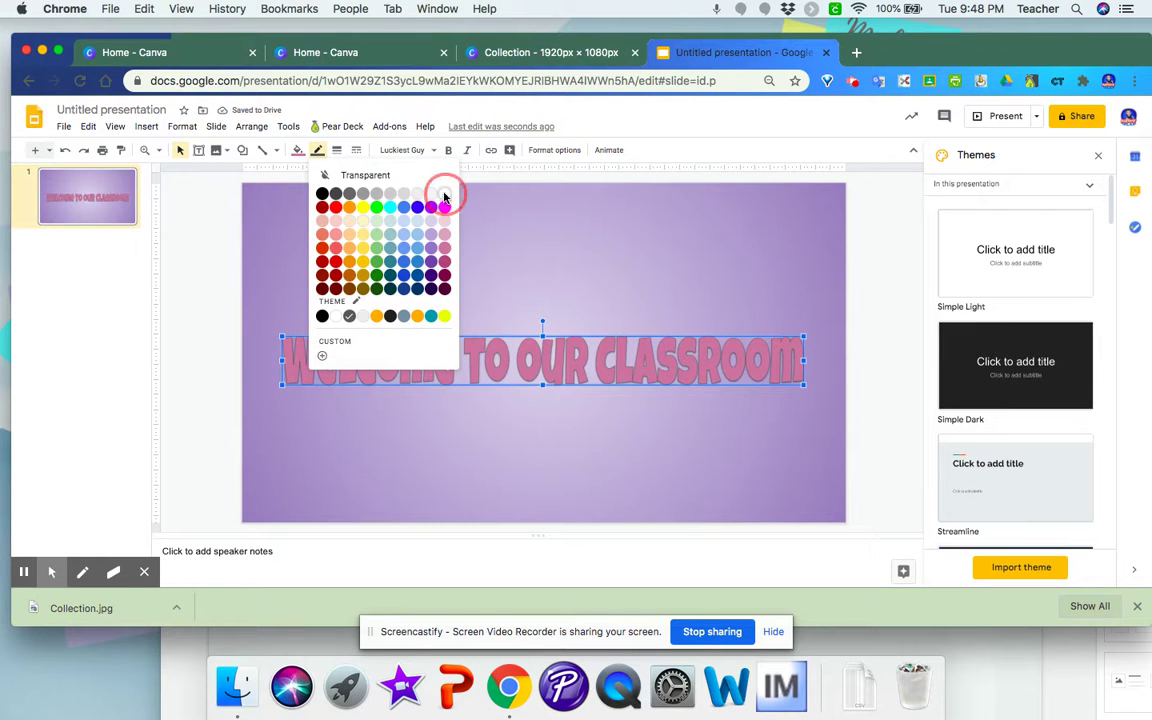
pyautogui.click(400, 180)
pyautogui.click(317, 150)
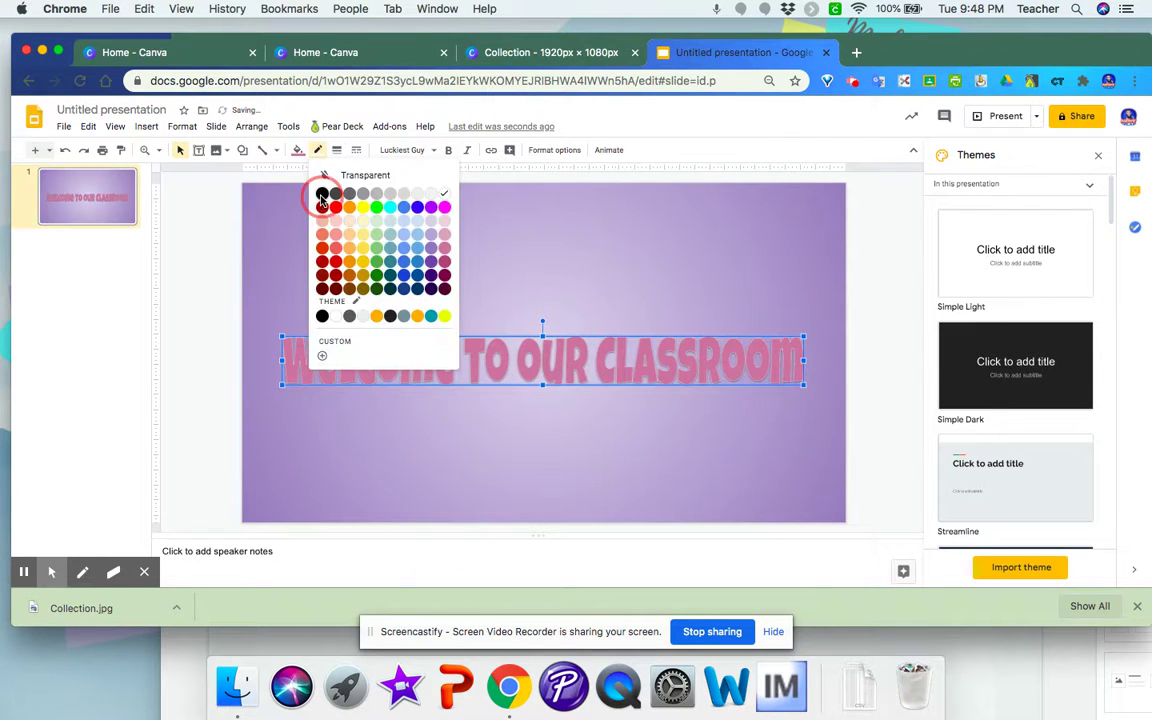
pyautogui.click(290, 183)
pyautogui.click(671, 415)
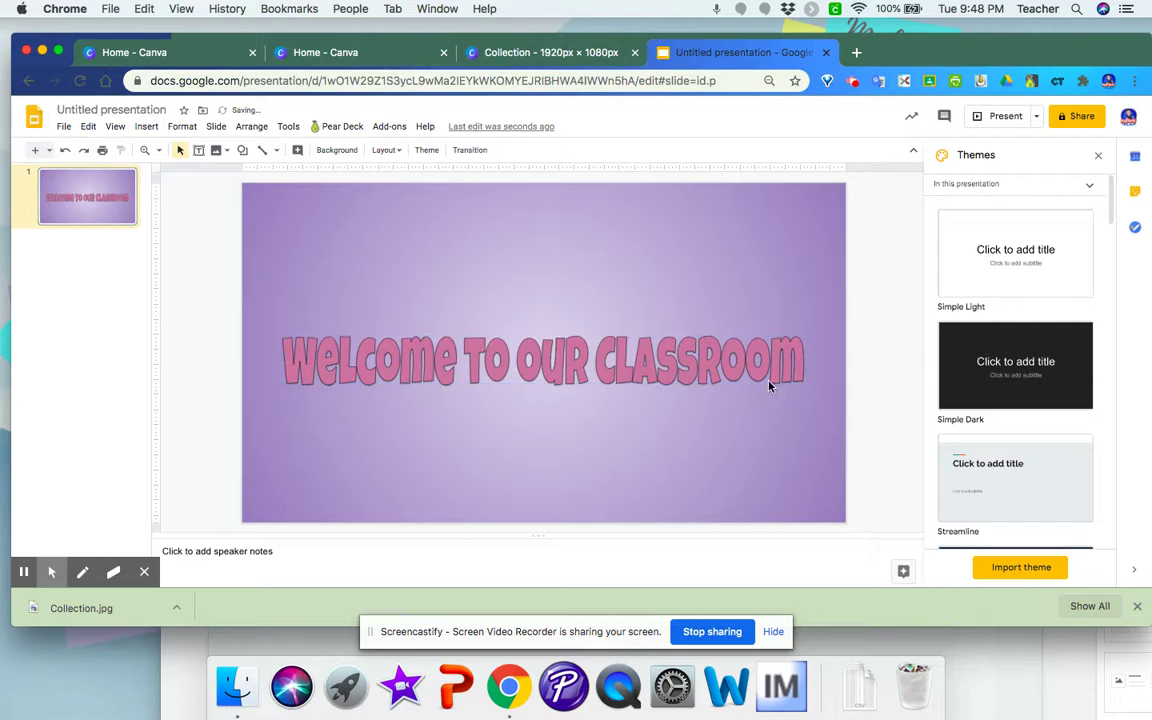
pyautogui.click(1098, 155)
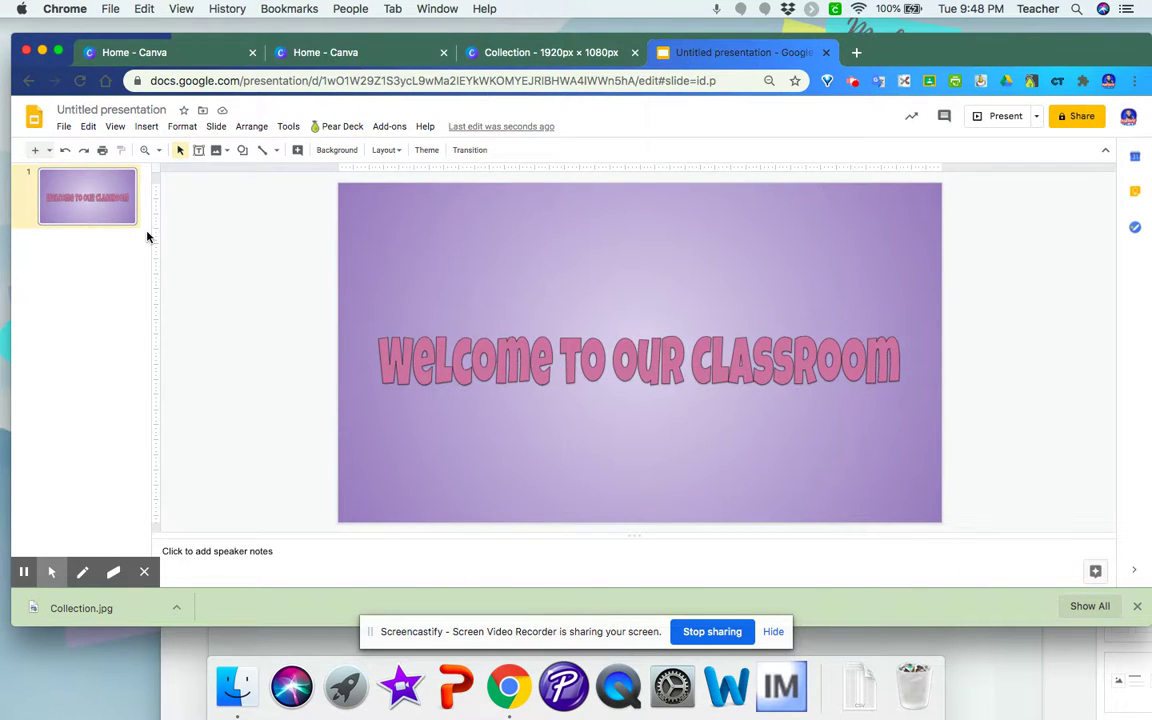
pyautogui.click(64, 127)
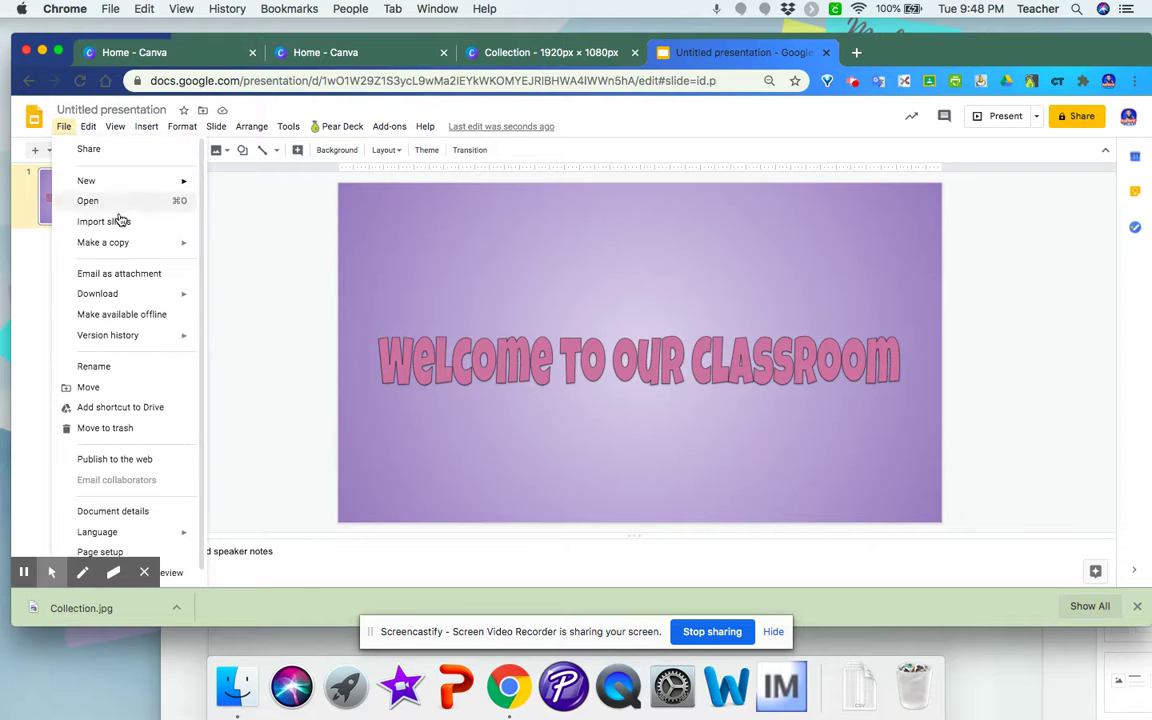
# Step: Download the current slide as a JPEG and move the Slides window aside to reveal Demo Class Site
pyautogui.moveTo(145, 293)
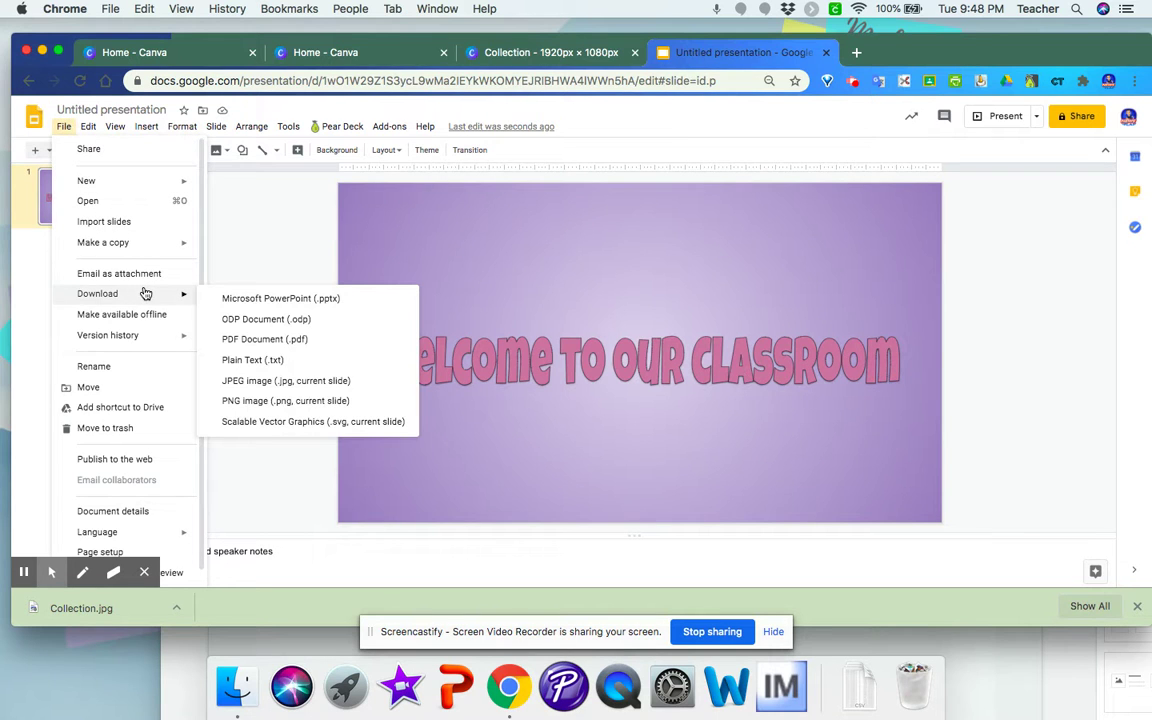
pyautogui.click(257, 381)
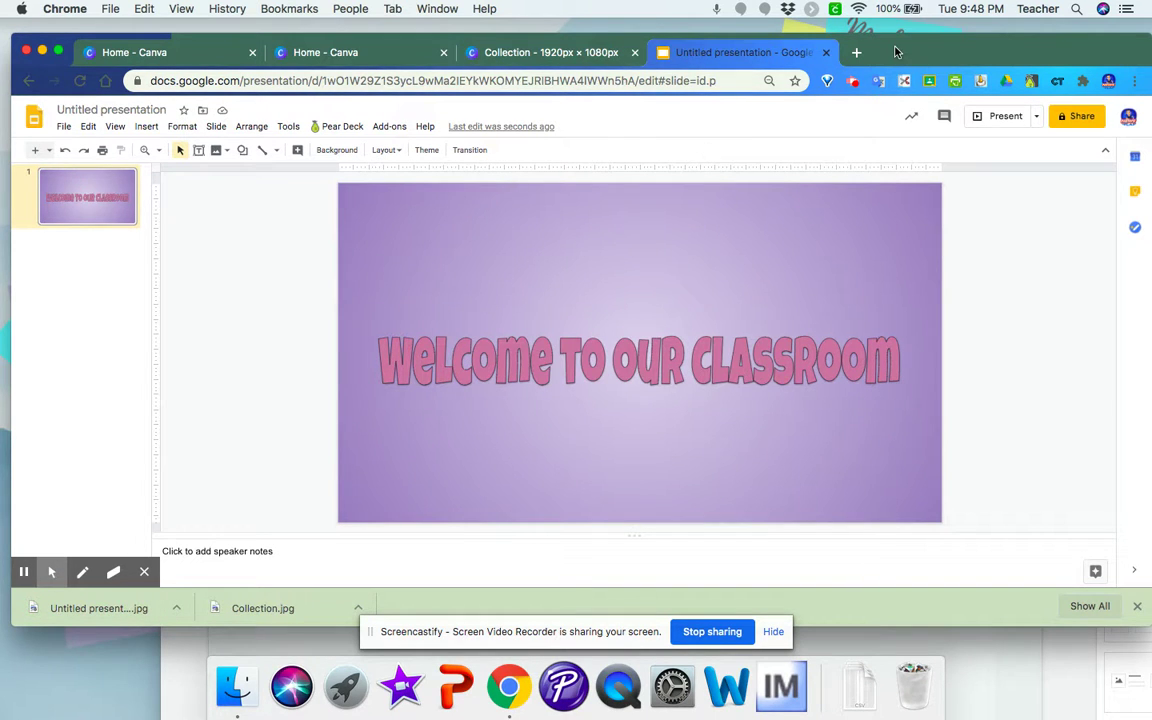
pyautogui.moveTo(897, 52); pyautogui.dragTo(855, 231)
# Step: Upload Collection.jpg as the ELA 7 page's header image
pyautogui.click(800, 168)
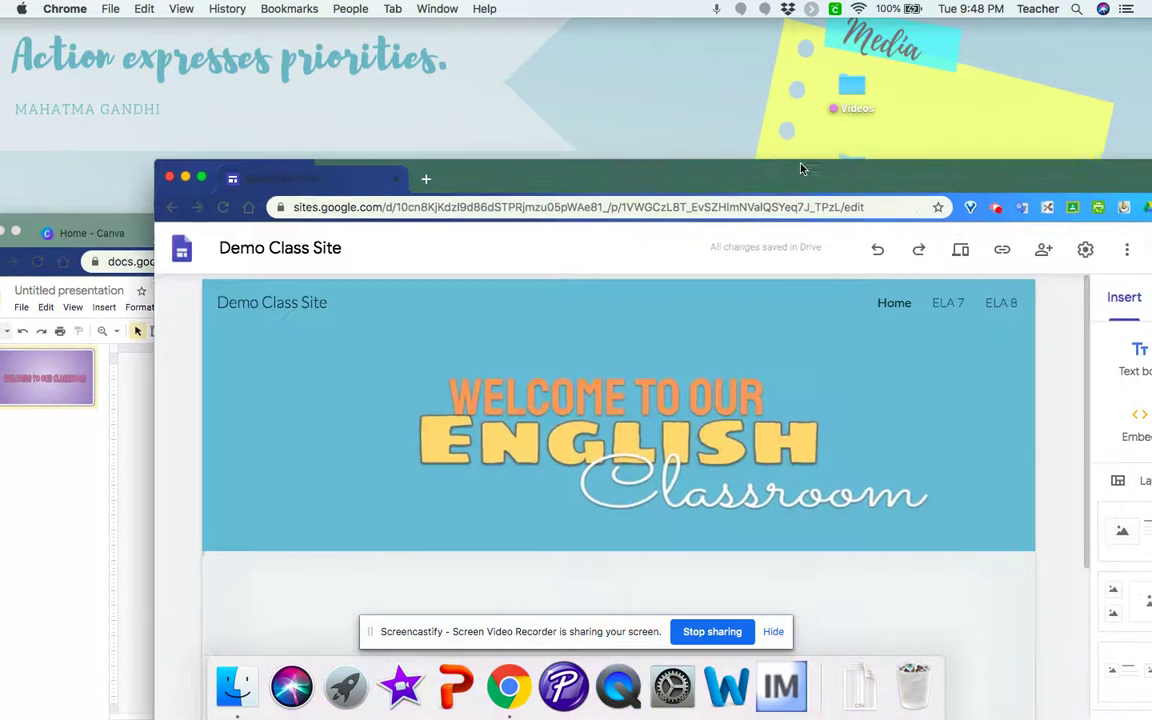
pyautogui.moveTo(800, 168); pyautogui.dragTo(704, 27)
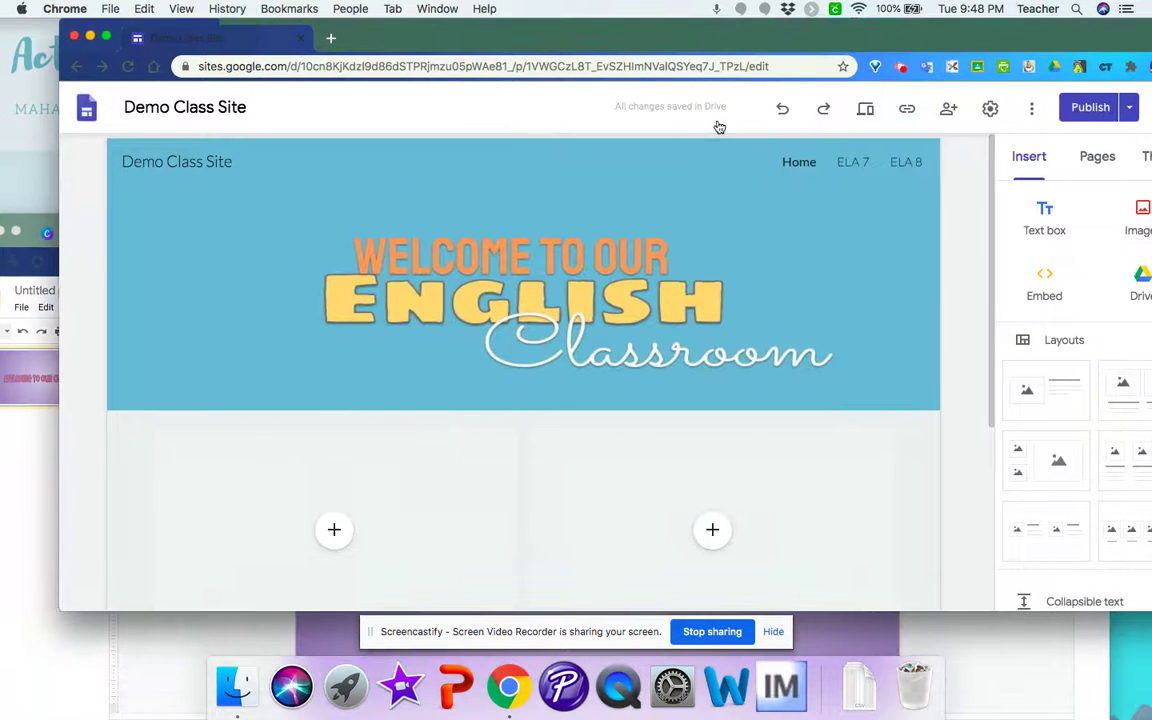
pyautogui.click(846, 166)
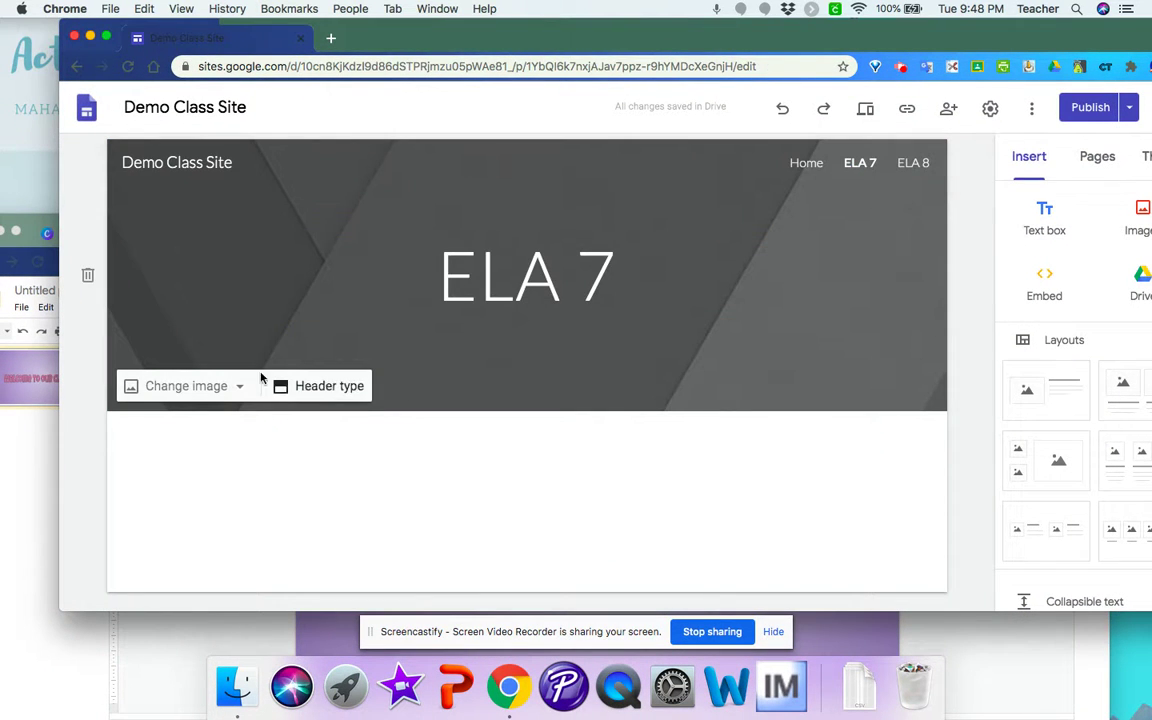
pyautogui.click(239, 387)
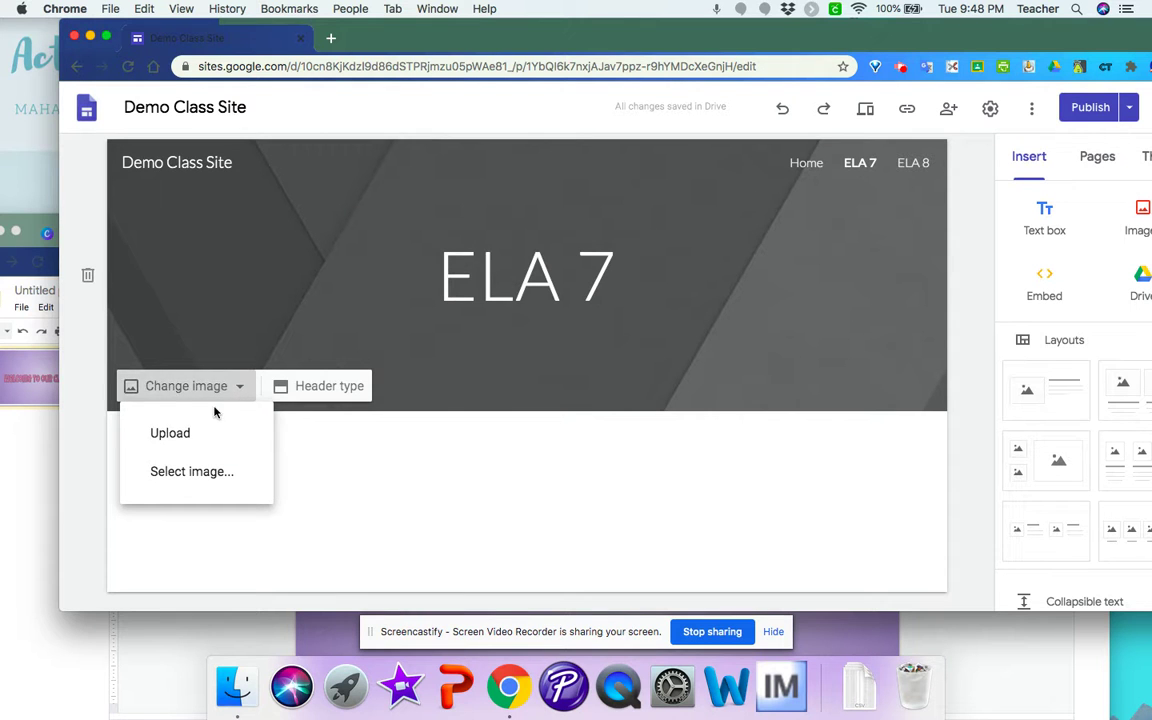
pyautogui.click(171, 433)
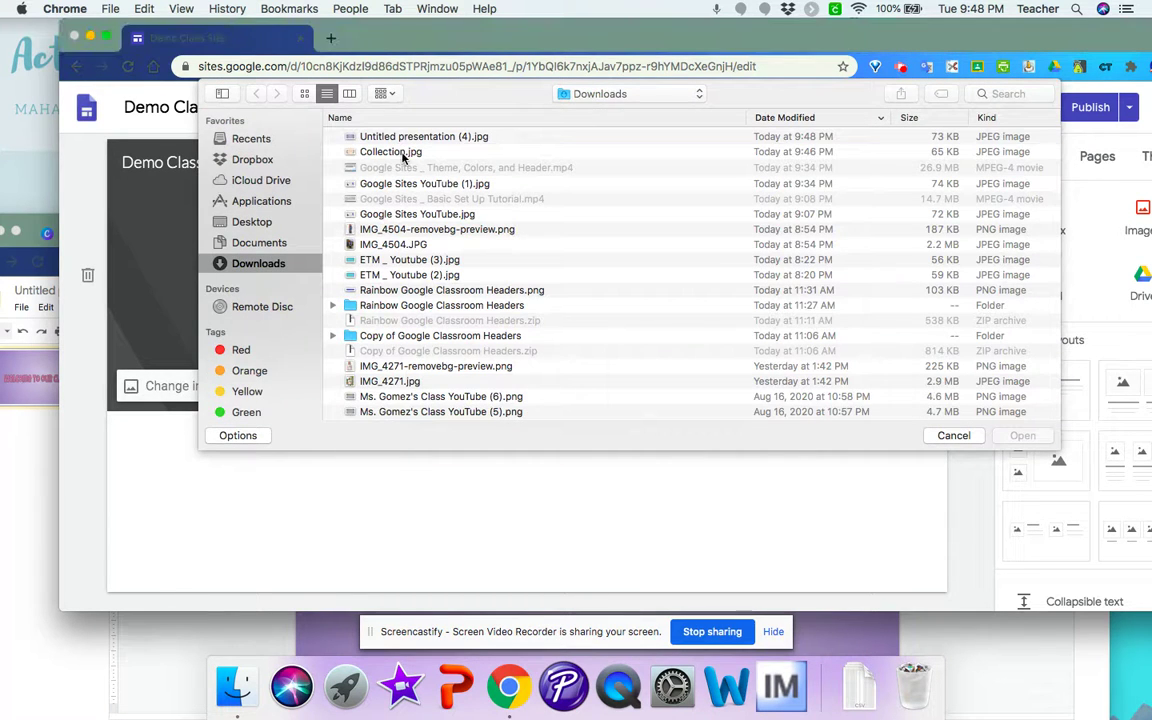
pyautogui.doubleClick(403, 152)
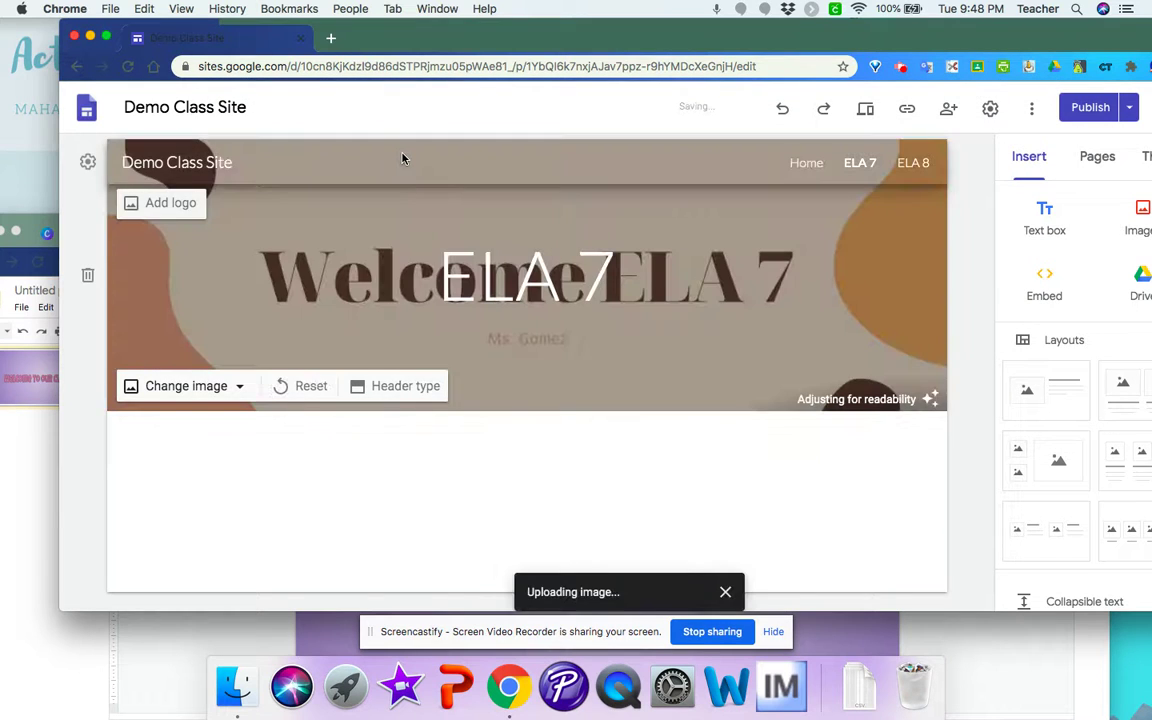
# Step: Delete the ELA 7 title text box and leave the readability tint switched off
pyautogui.click(561, 278)
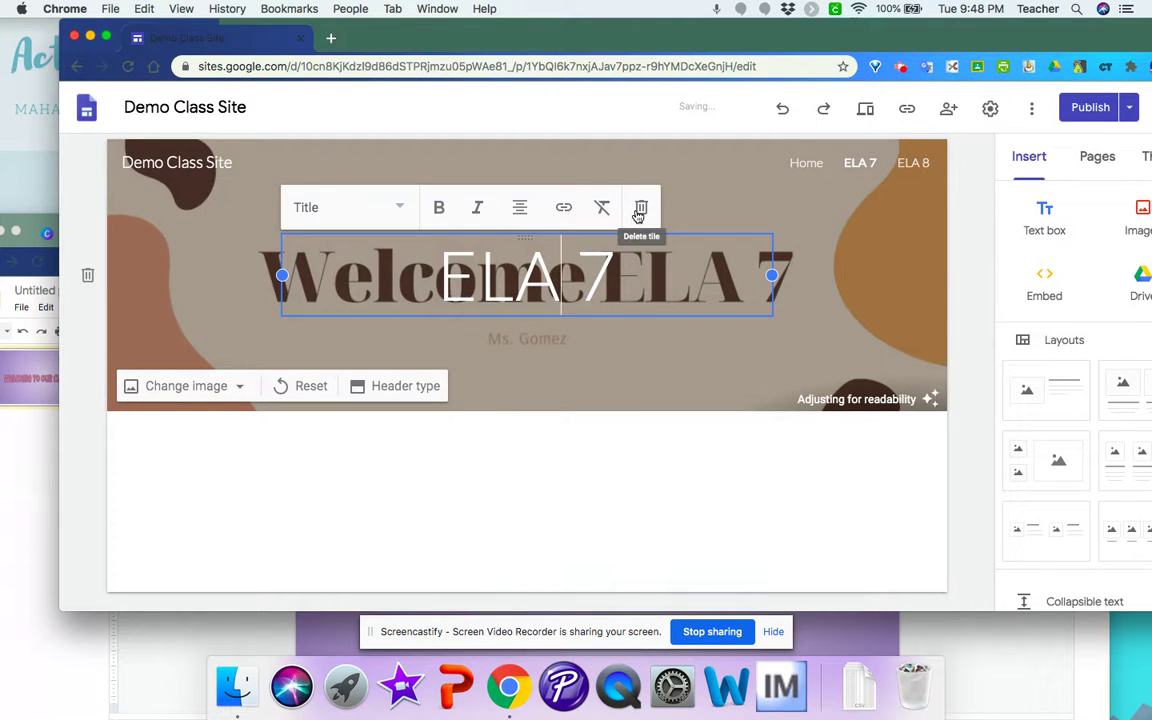
pyautogui.click(572, 187)
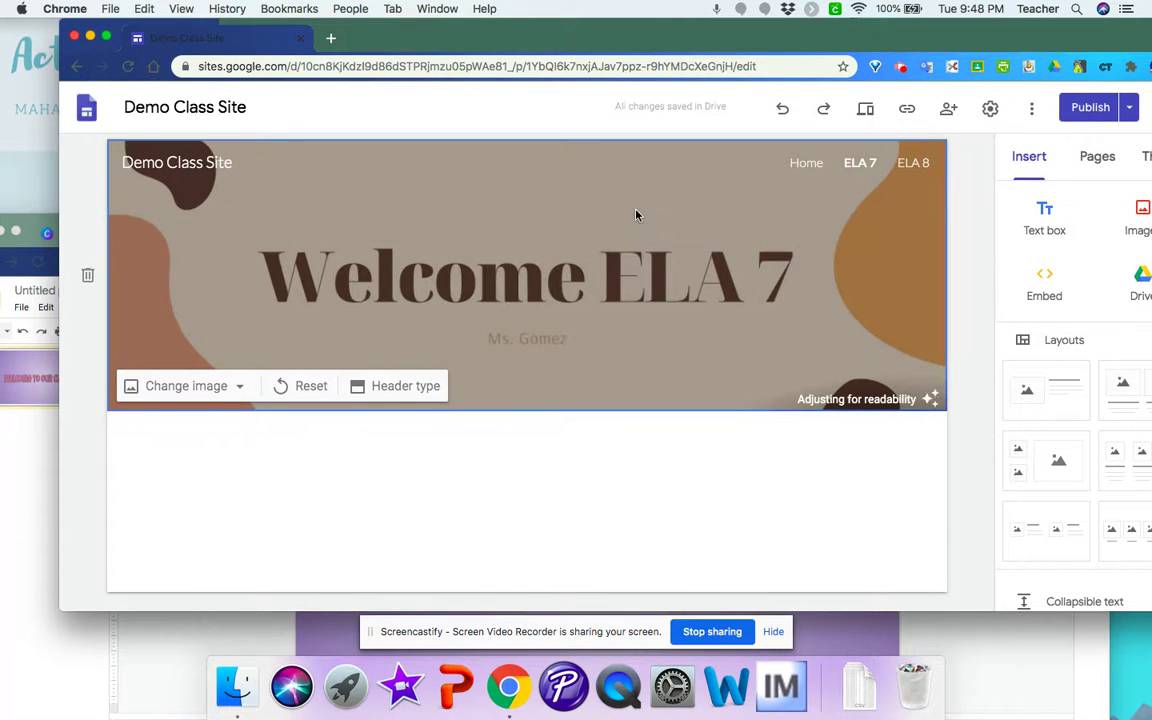
pyautogui.click(931, 399)
pyautogui.click(931, 399)
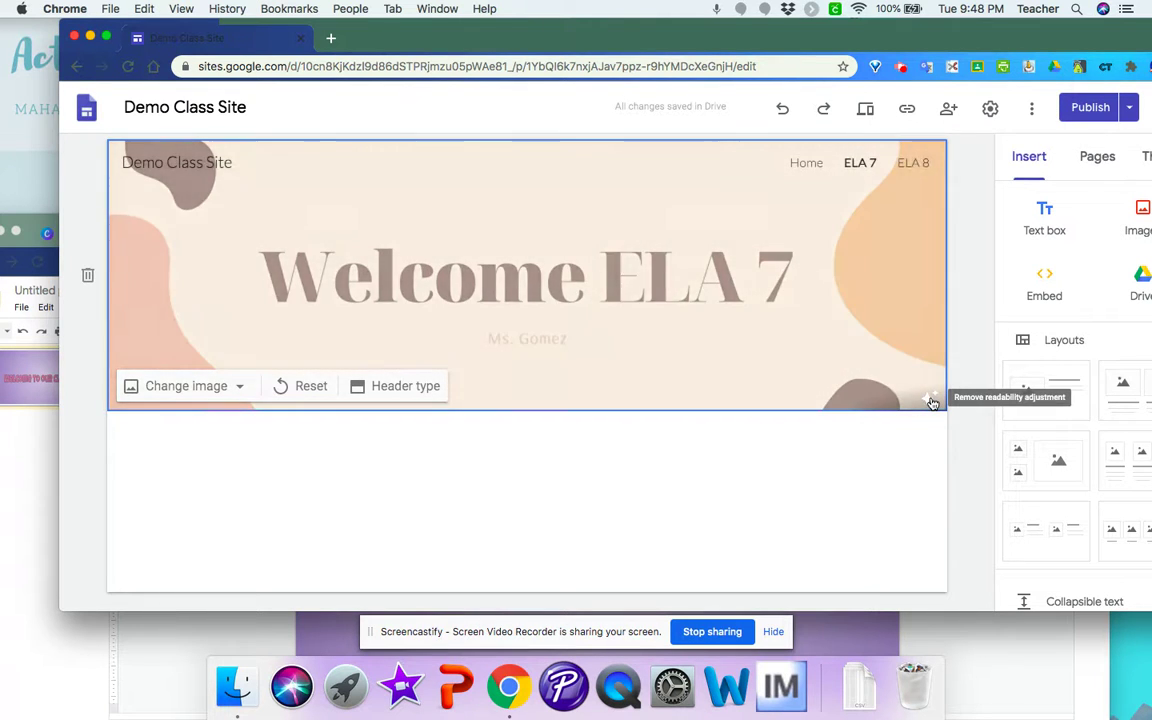
pyautogui.click(931, 399)
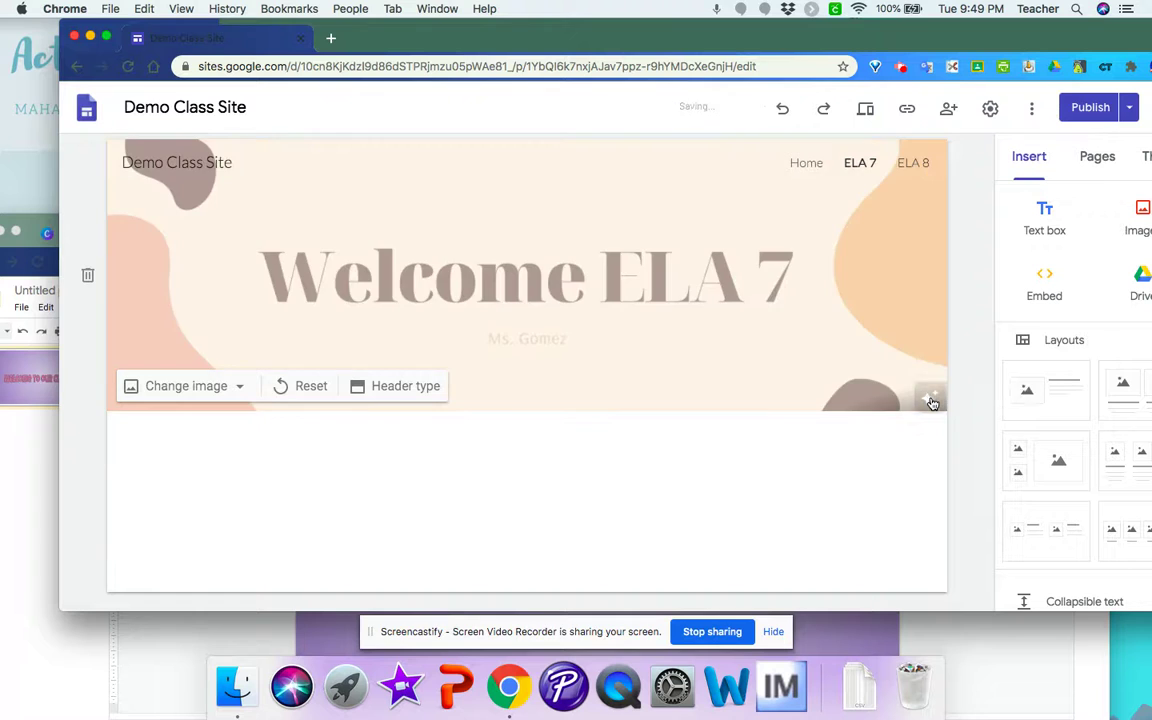
pyautogui.click(931, 399)
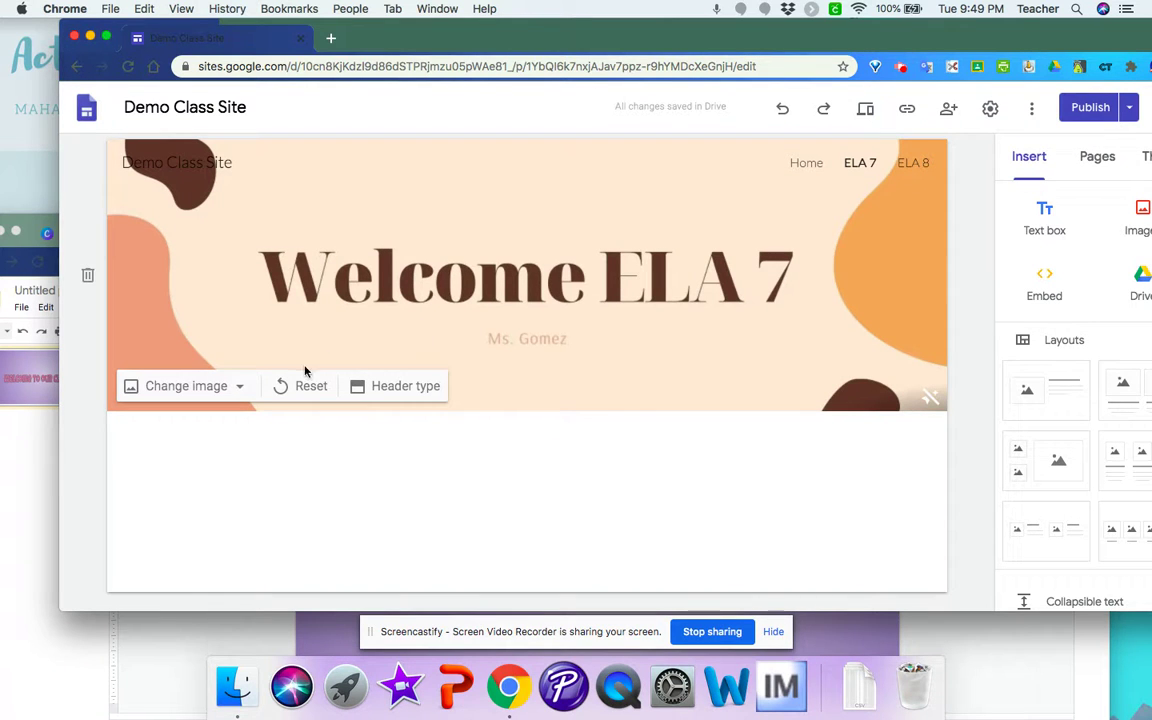
# Step: On the ELA 8 page, delete the title text box over the header
pyautogui.click(913, 164)
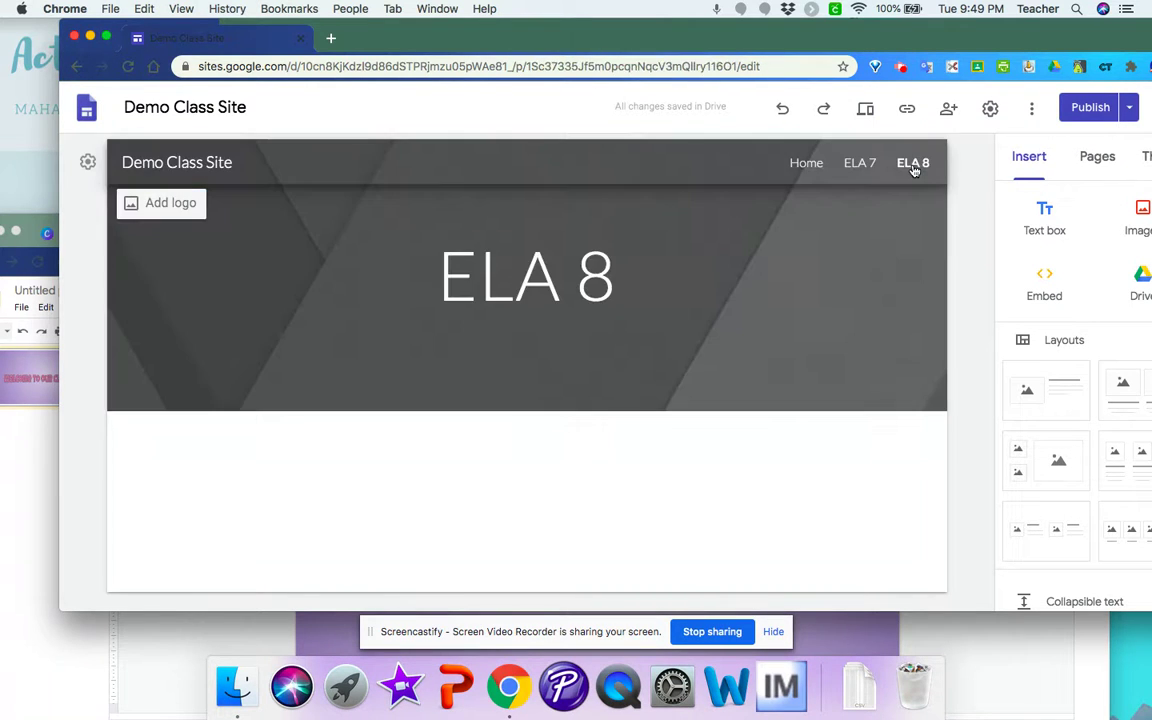
pyautogui.click(539, 247)
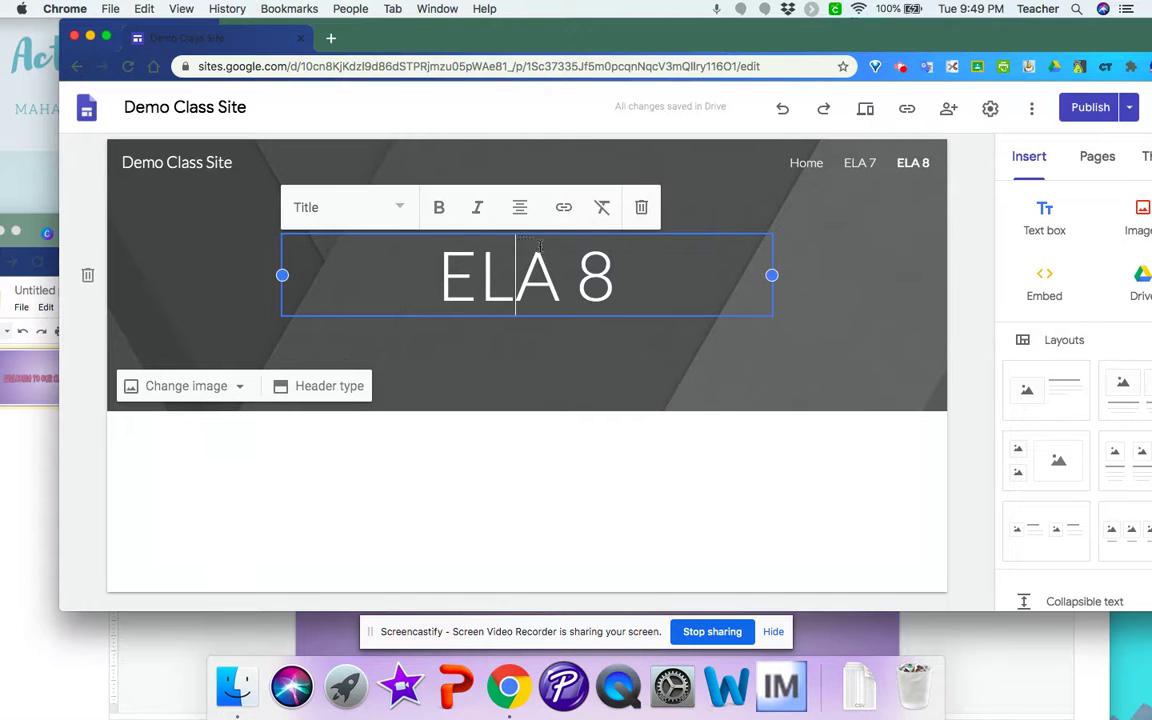
pyautogui.click(641, 207)
# Step: Upload the downloaded Welcome to our Classroom slide JPEG as the header, without readability tint
pyautogui.click(239, 386)
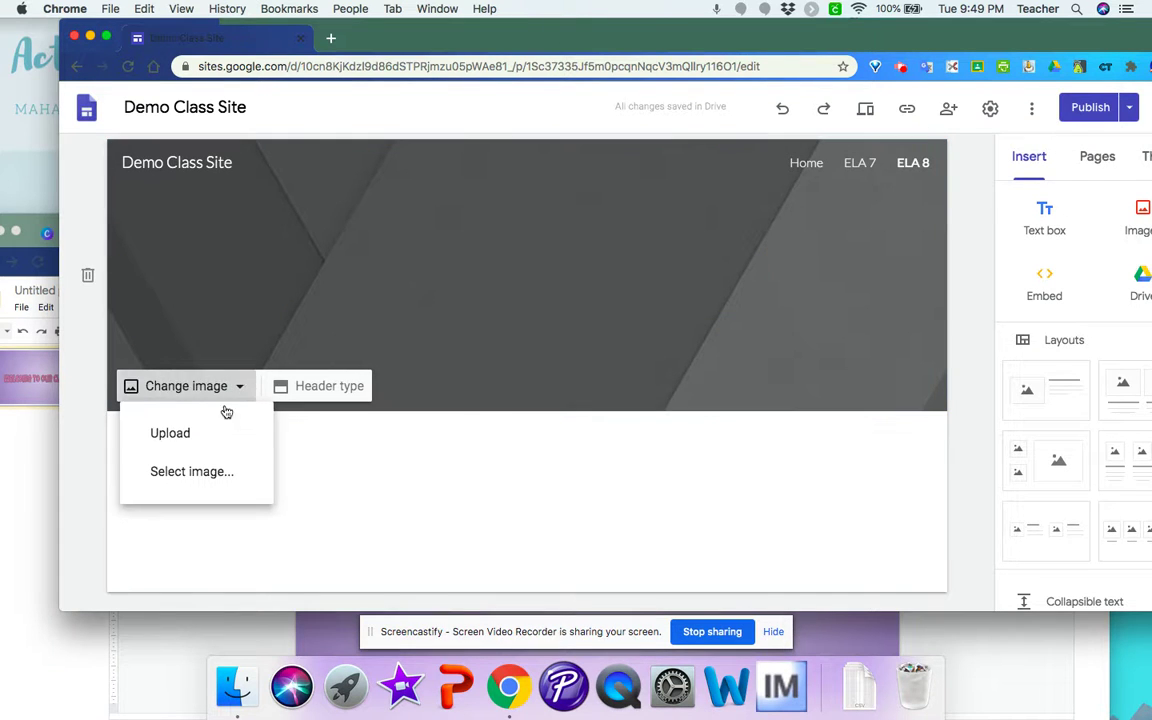
pyautogui.click(206, 434)
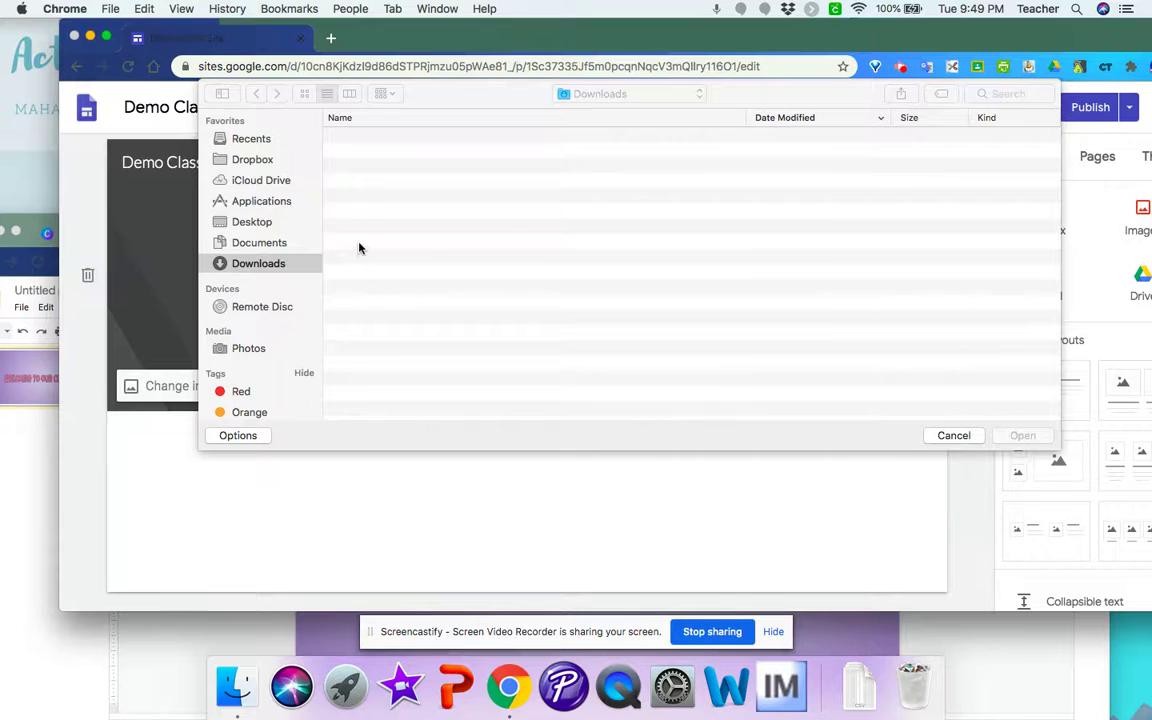
pyautogui.doubleClick(420, 134)
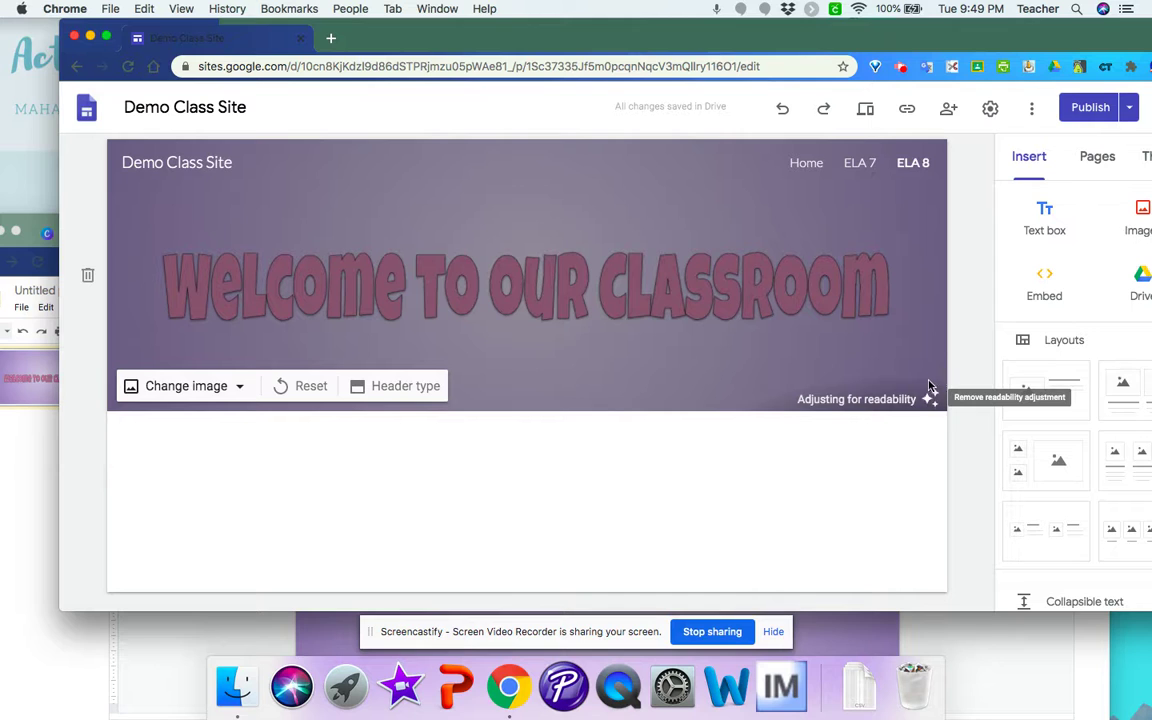
pyautogui.click(931, 399)
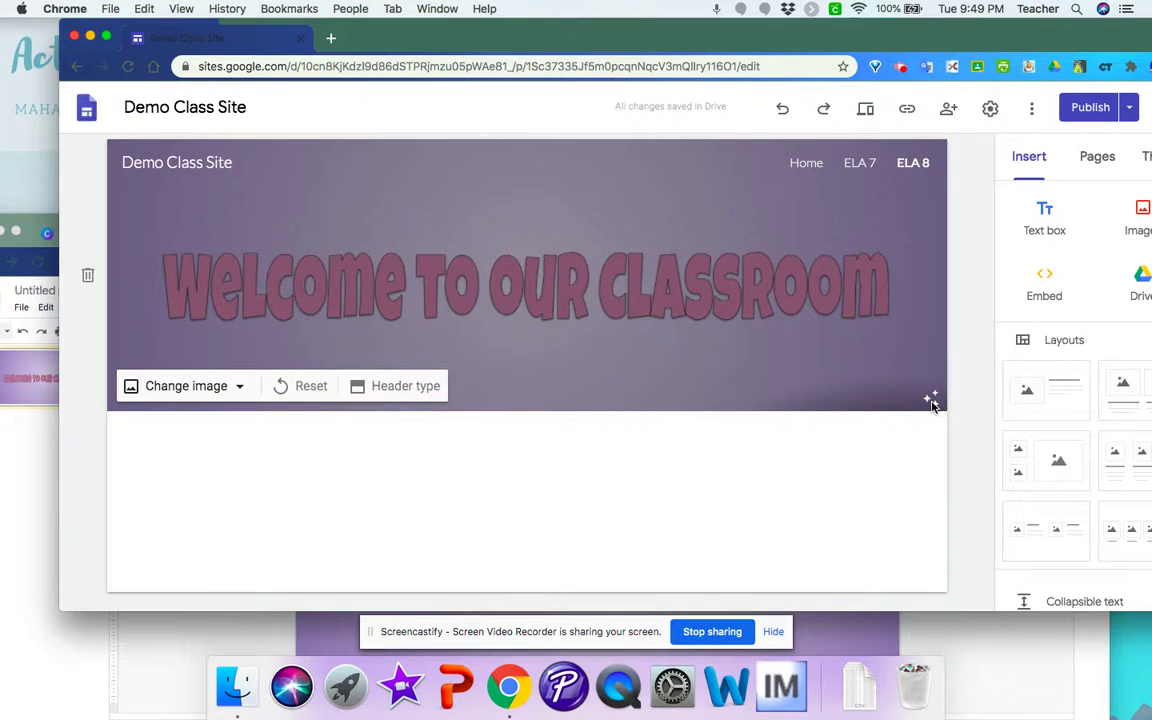
pyautogui.click(931, 400)
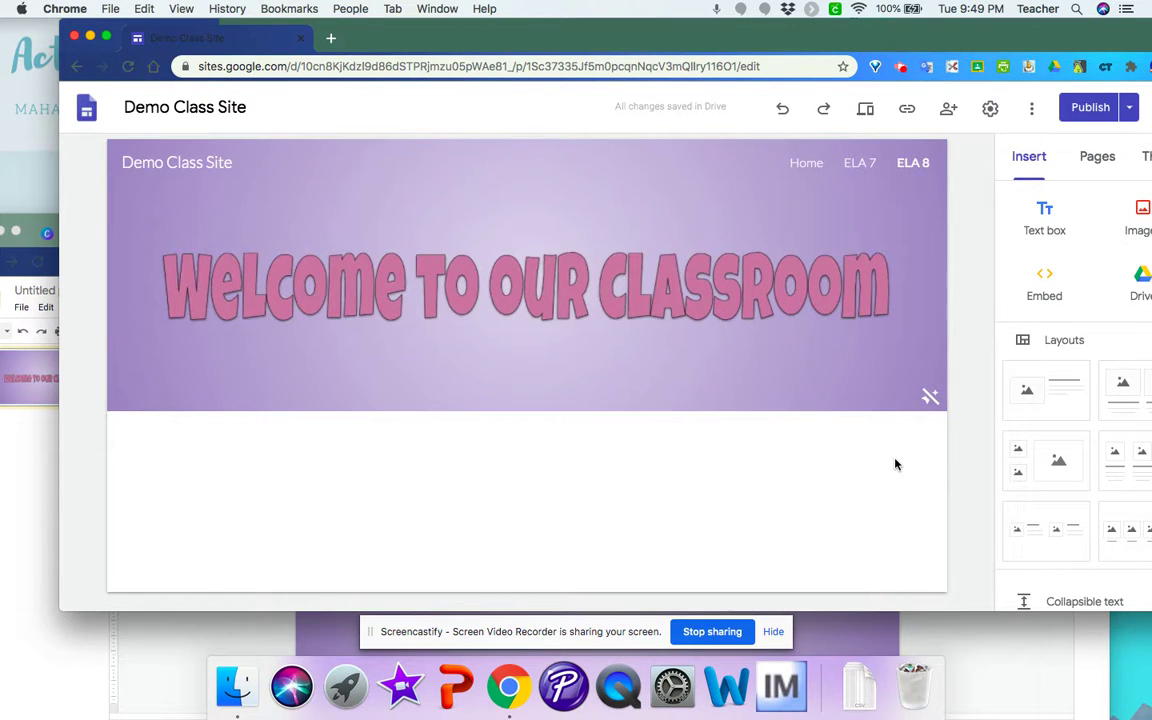
pyautogui.click(866, 120)
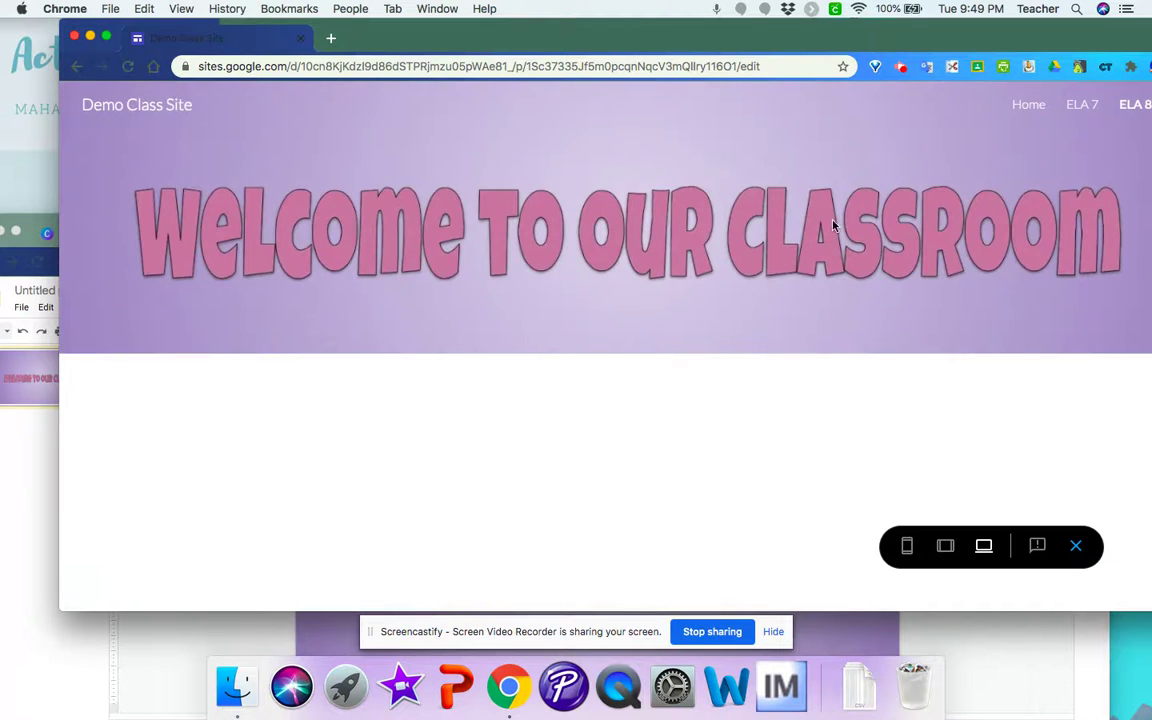
pyautogui.click(1030, 104)
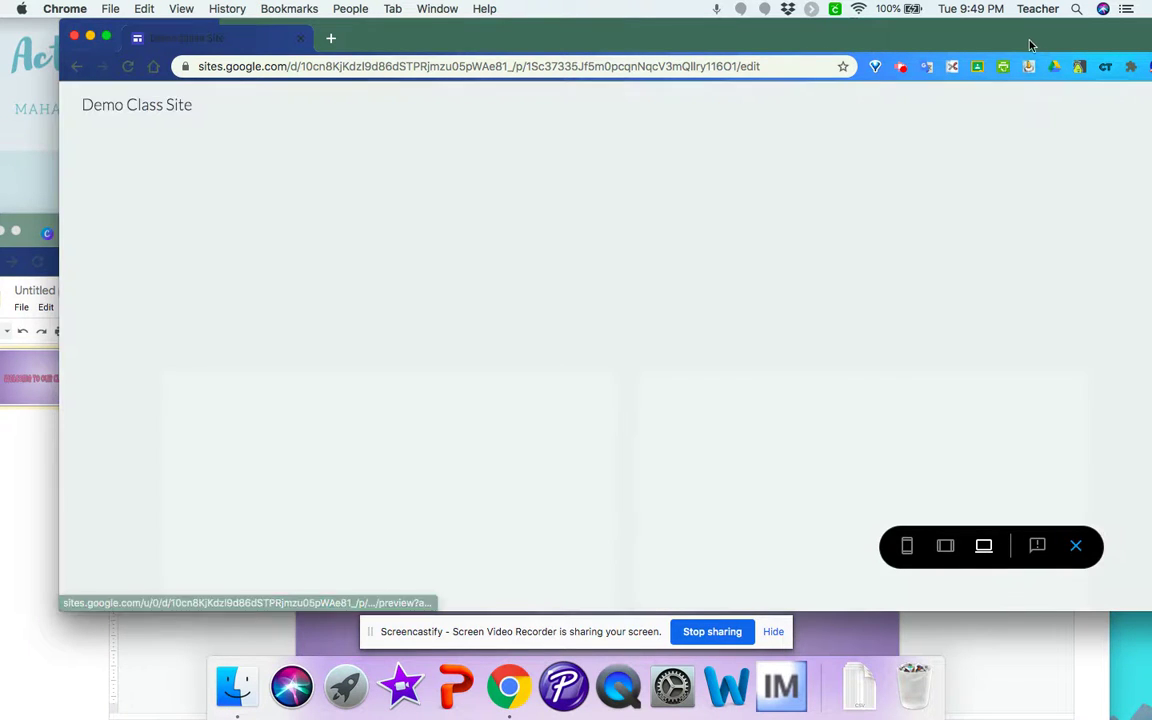
pyautogui.moveTo(1030, 42); pyautogui.dragTo(970, 39)
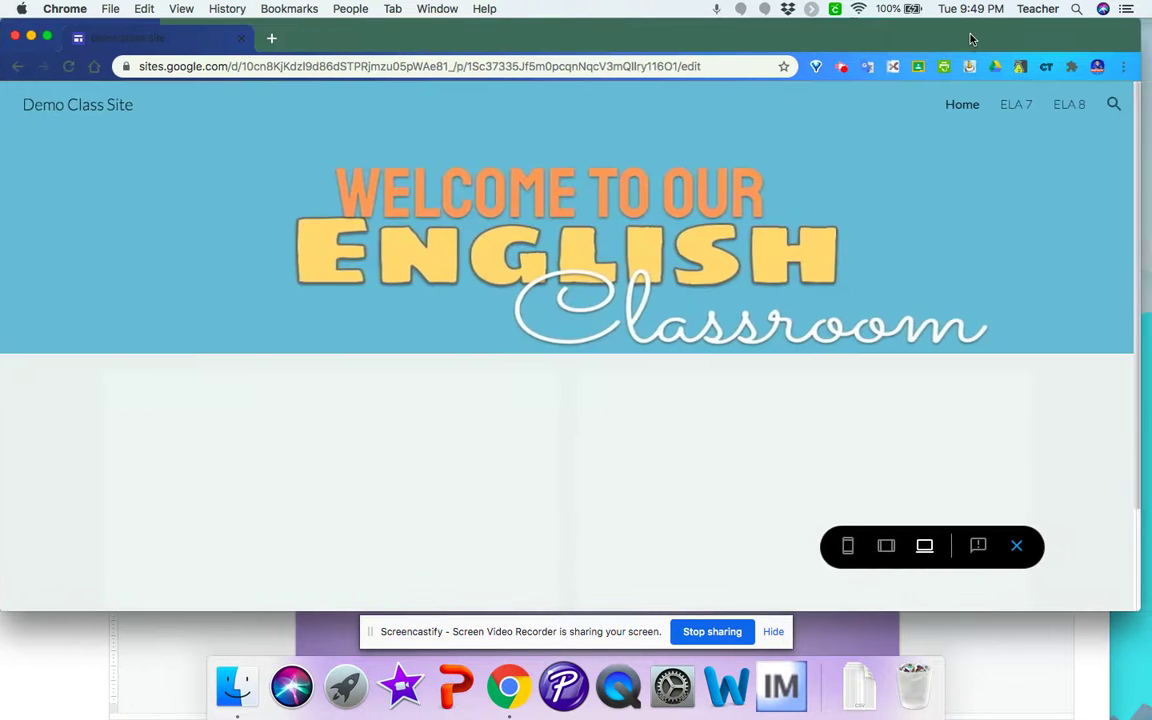
pyautogui.click(1010, 108)
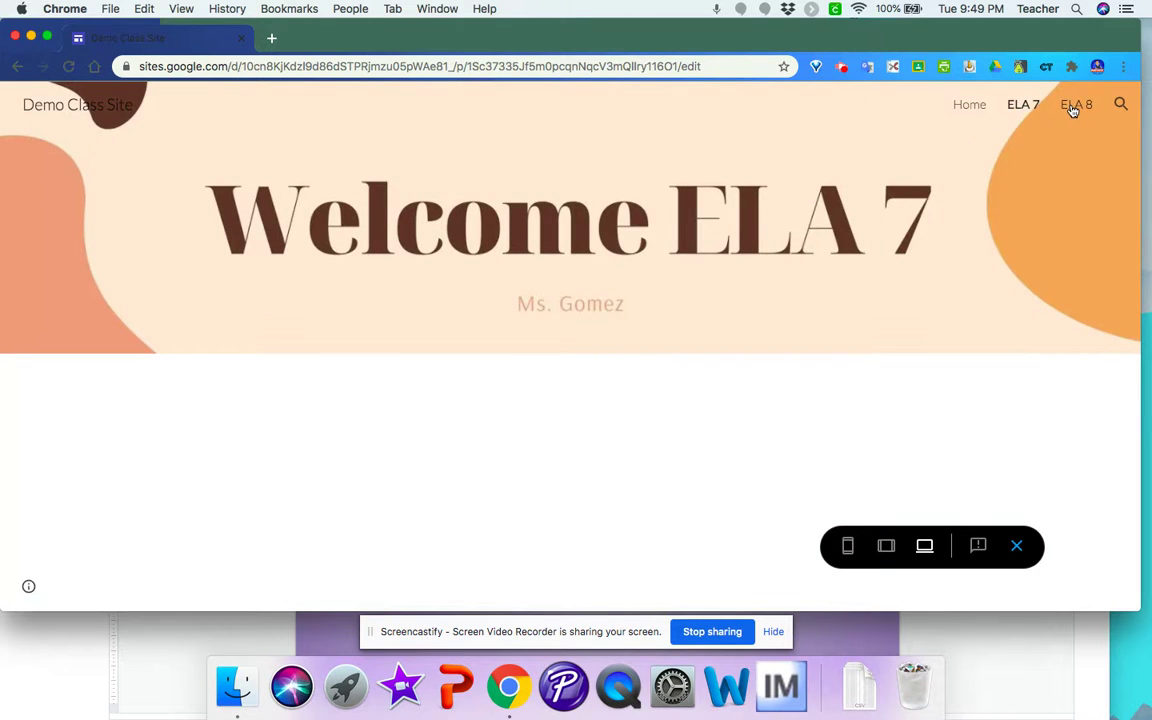
pyautogui.click(1075, 105)
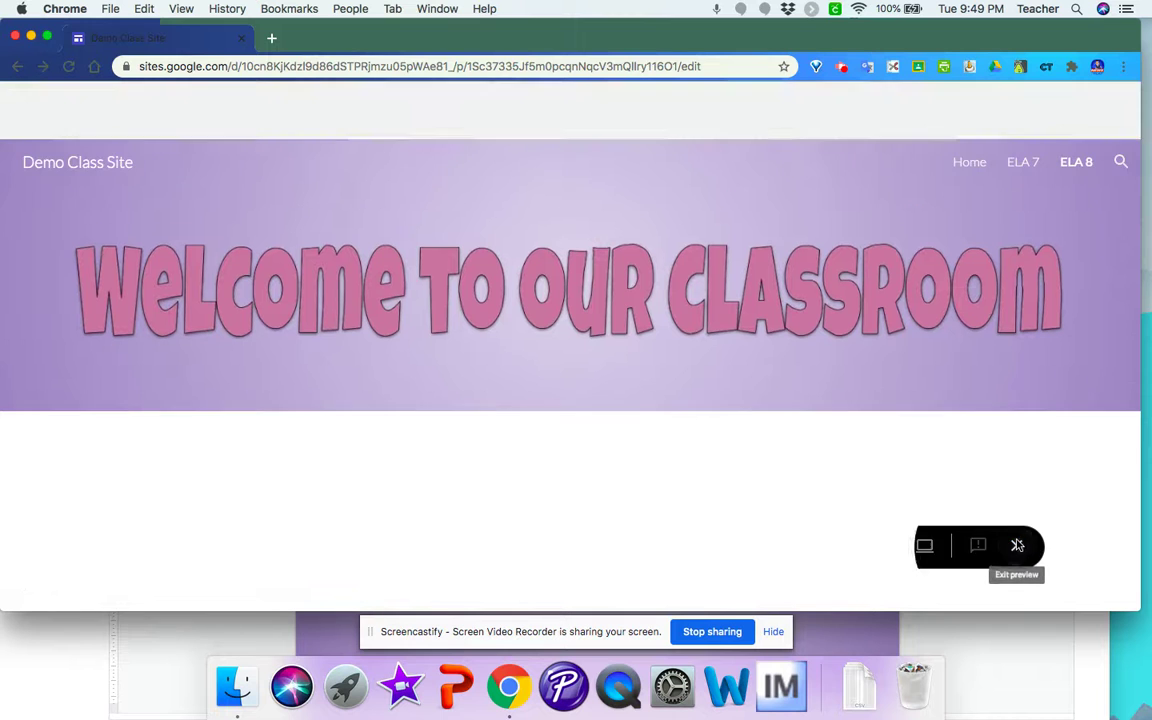
pyautogui.click(1017, 546)
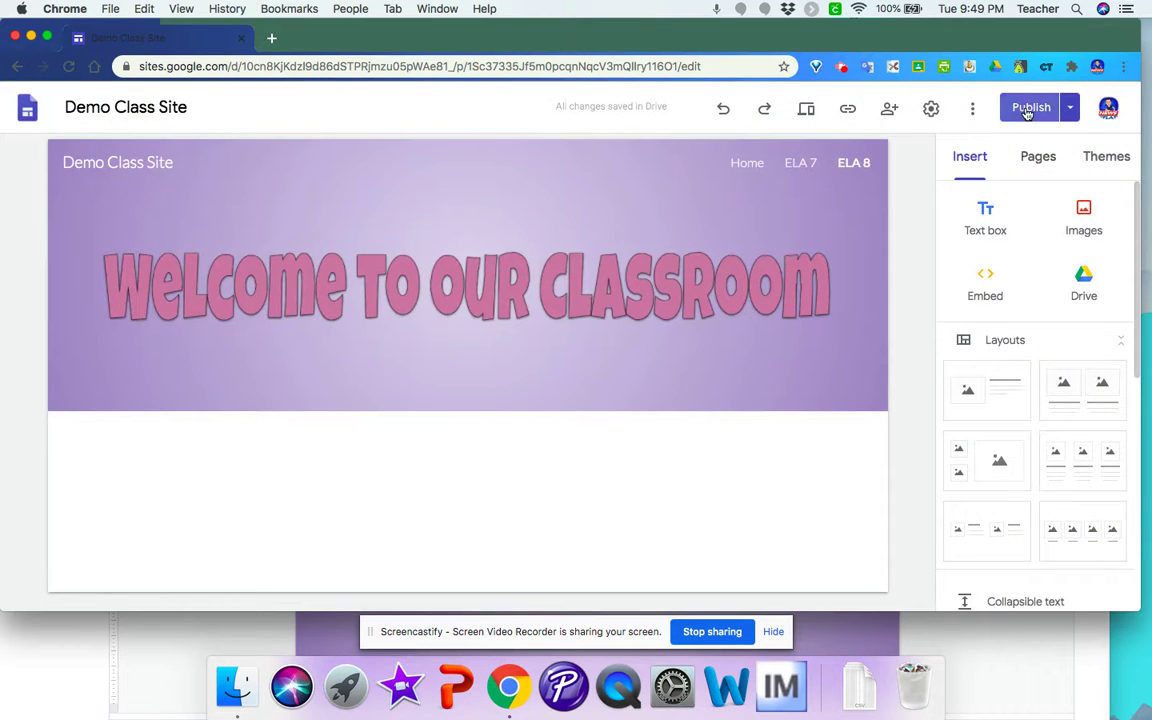
pyautogui.moveTo(751, 327)
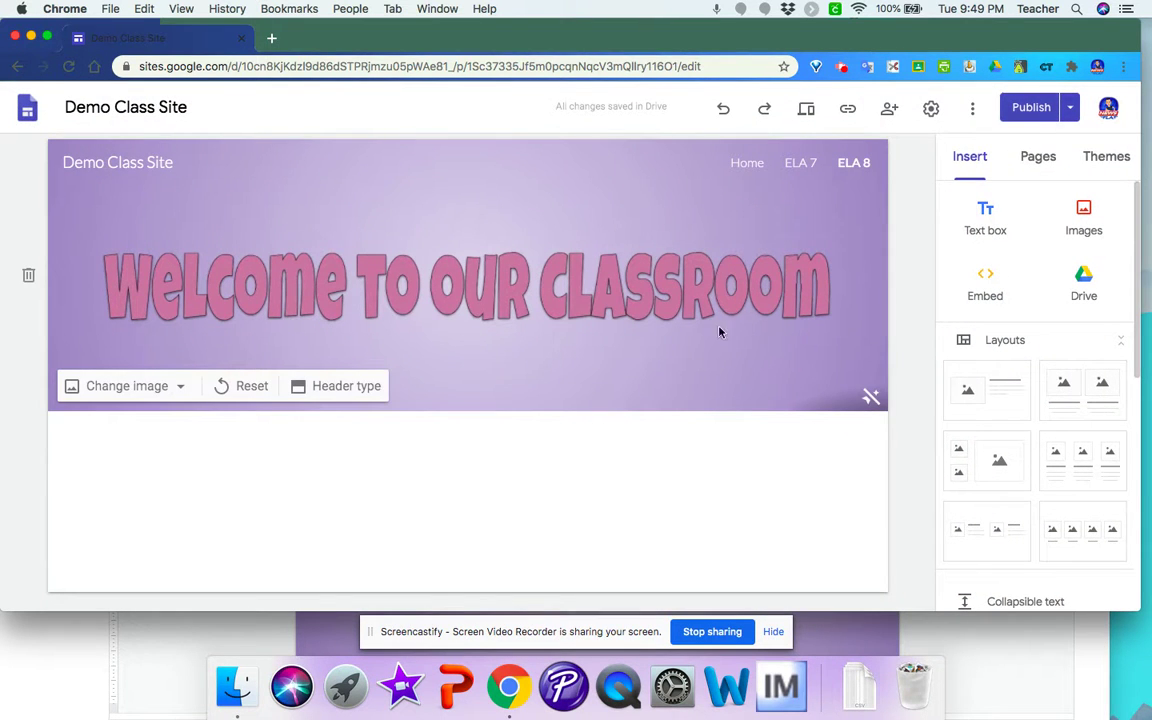